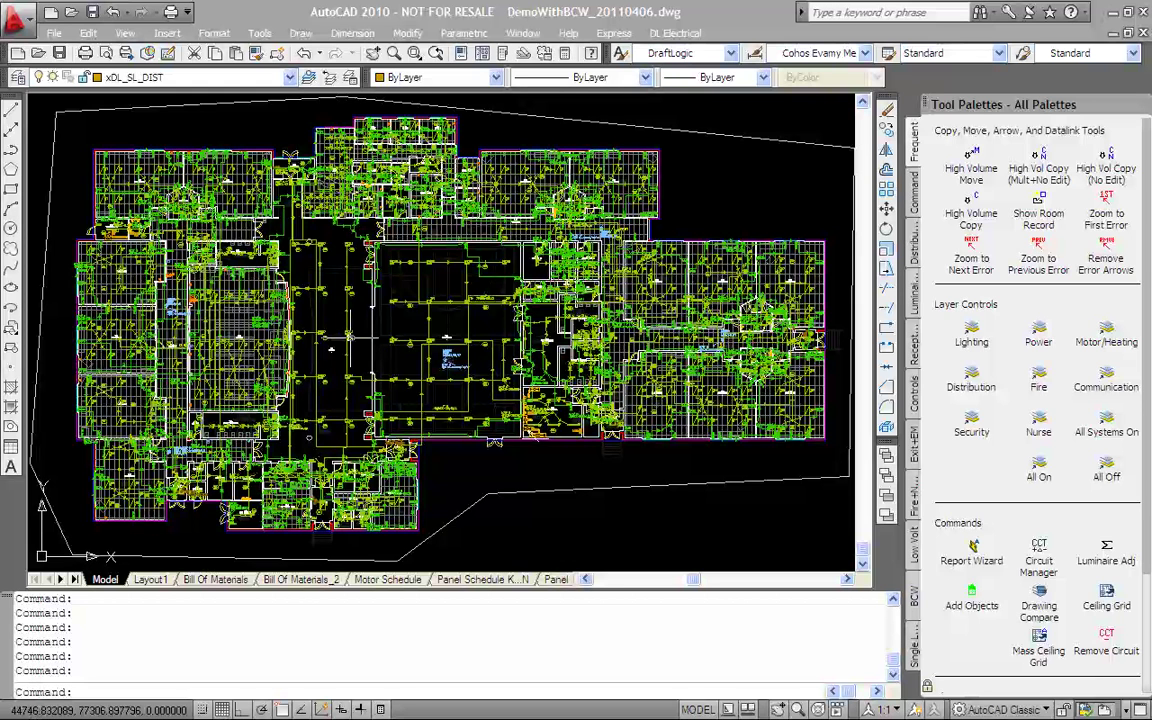
Step: Isolate the lighting layers and regenerate the model with classroom 105 in close view
click(968, 328)
scroll(200, 270, up, 5)
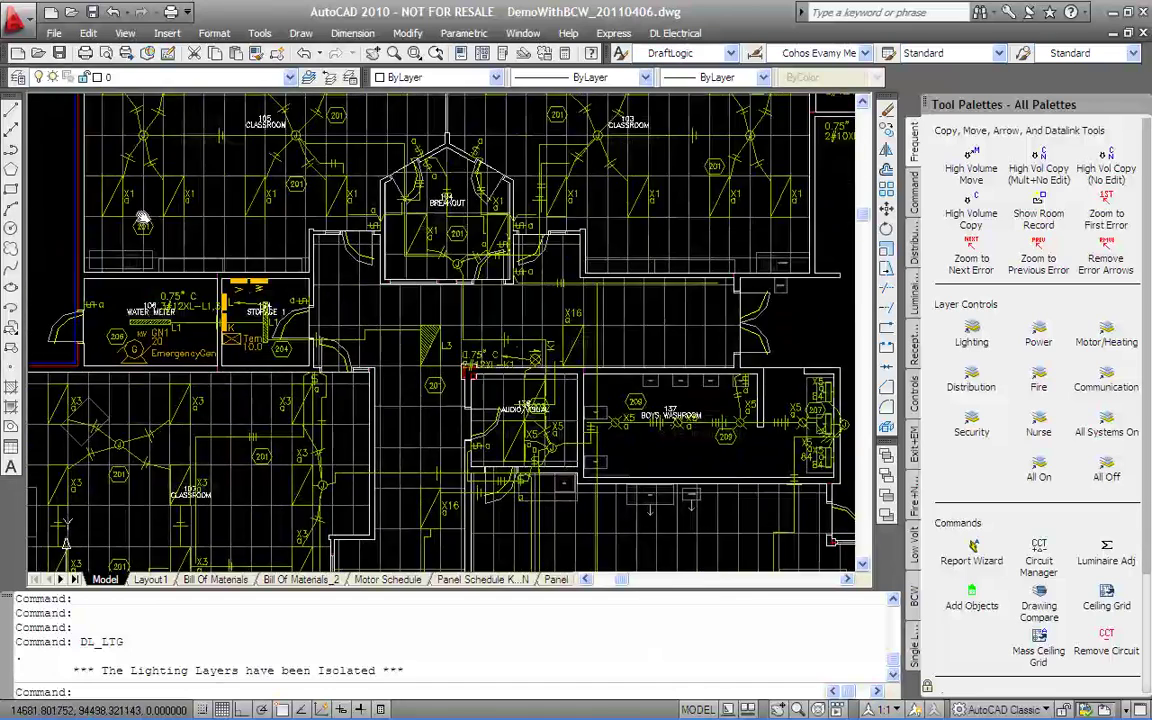
scroll(200, 255, up, 6)
scroll(210, 232, down, 4)
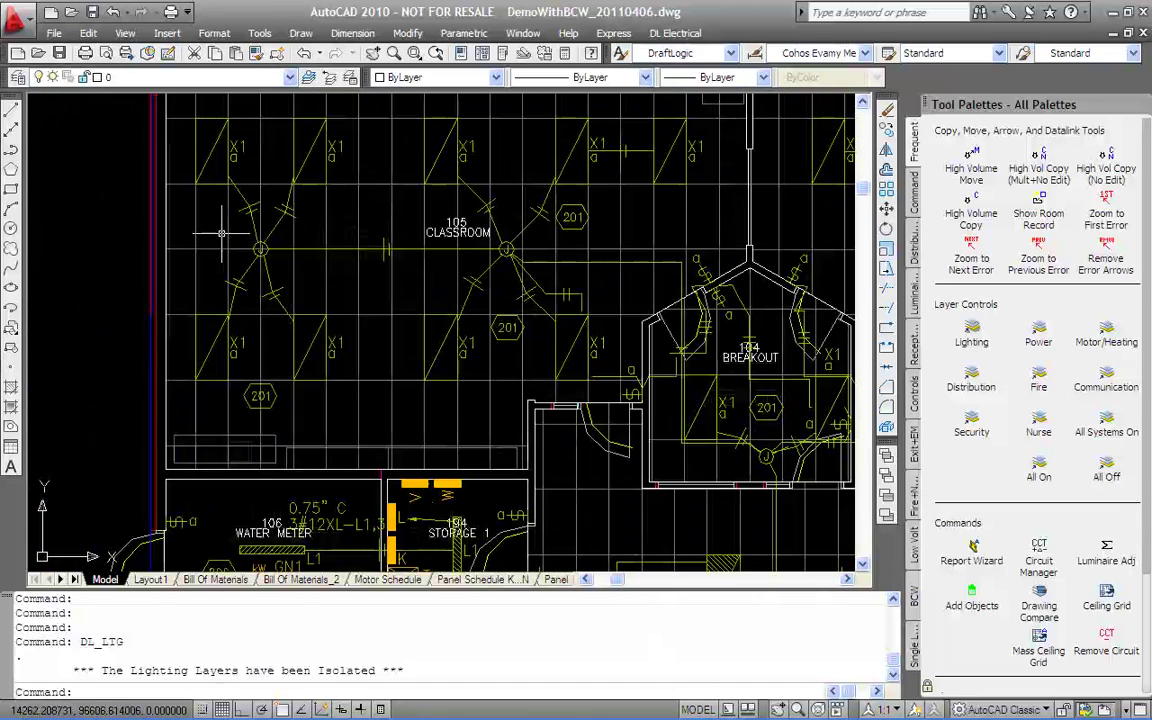
key(Return)
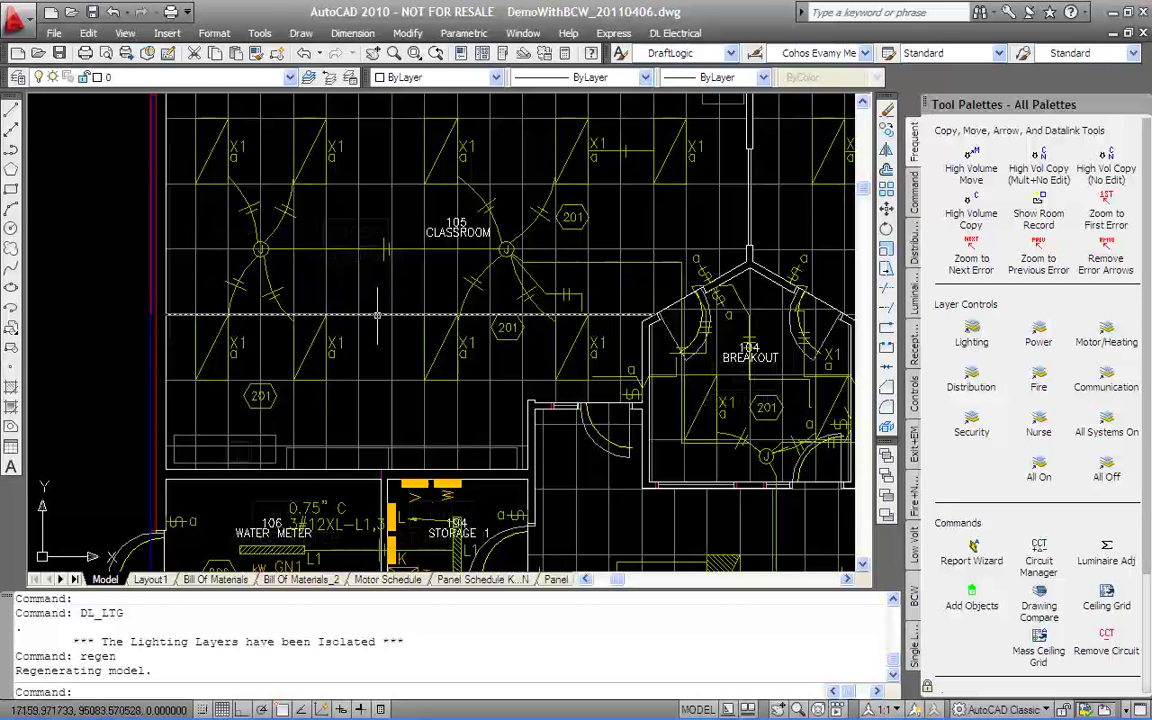
mouse_move(378, 316)
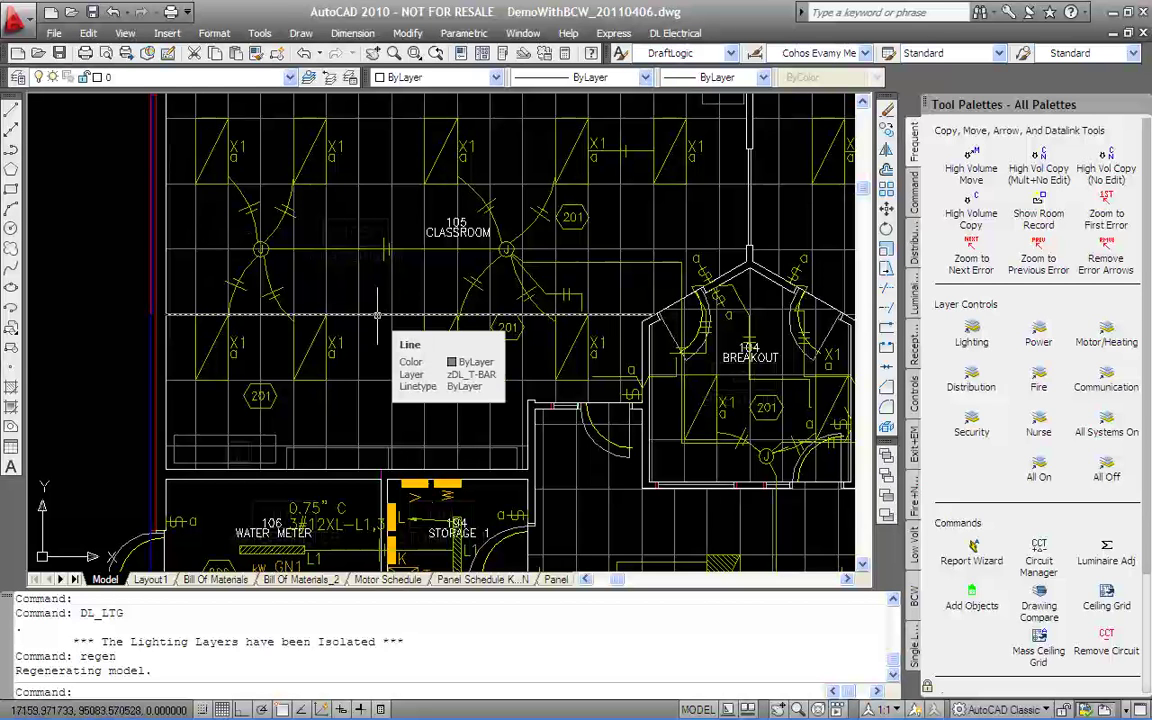
Step: Examine the lighting layout from classroom 105 through the water meter room, classroom 107 and corridor to the audio/visual room
middle_drag(384, 406, 384, 342)
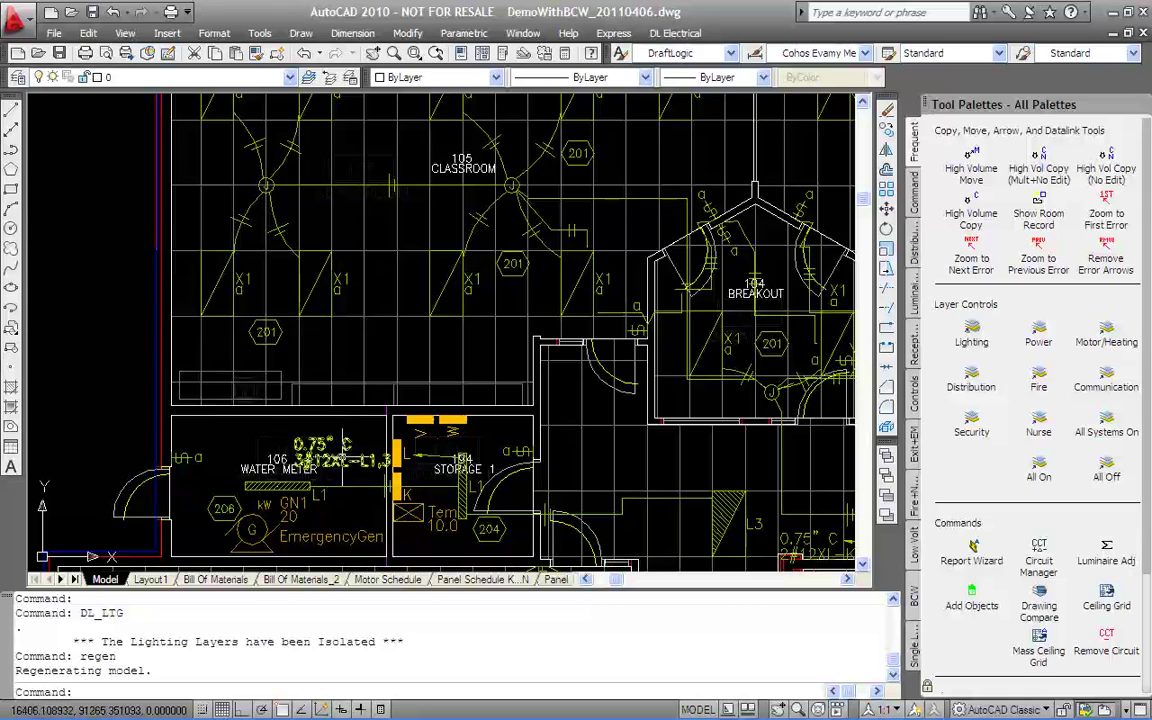
scroll(310, 300, down, 4)
scroll(430, 350, up, 3)
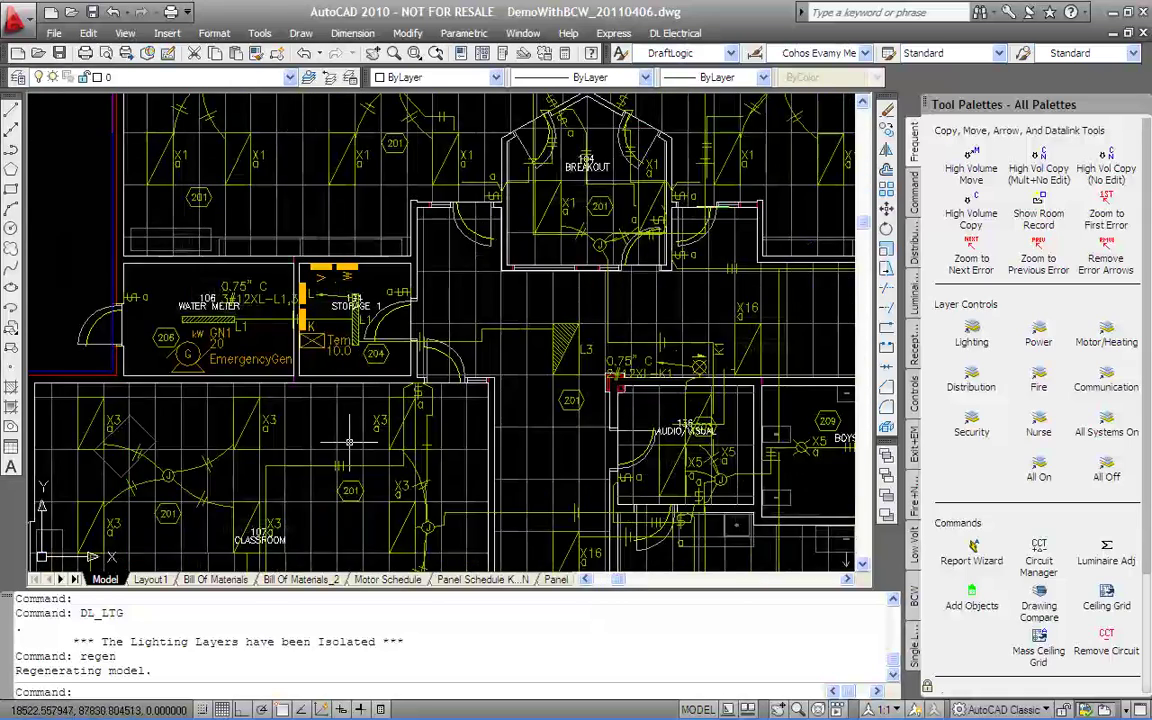
scroll(430, 380, down, 3)
scroll(420, 420, up, 2)
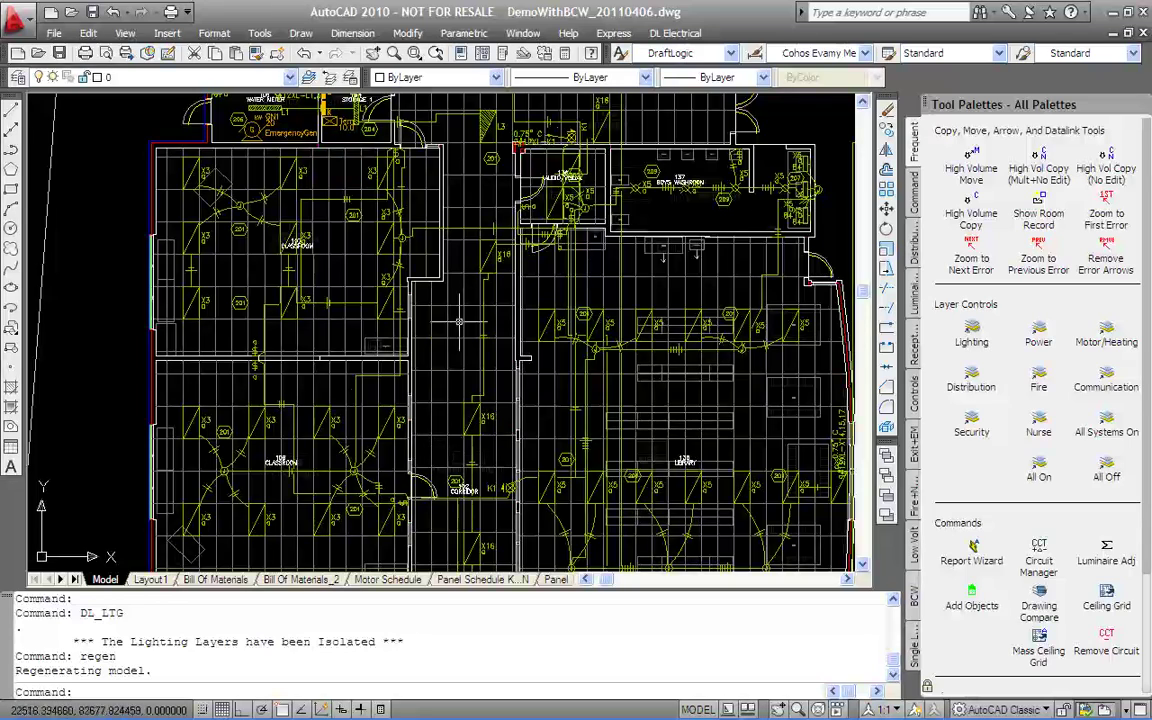
scroll(547, 136, up, 3)
scroll(545, 150, up, 2)
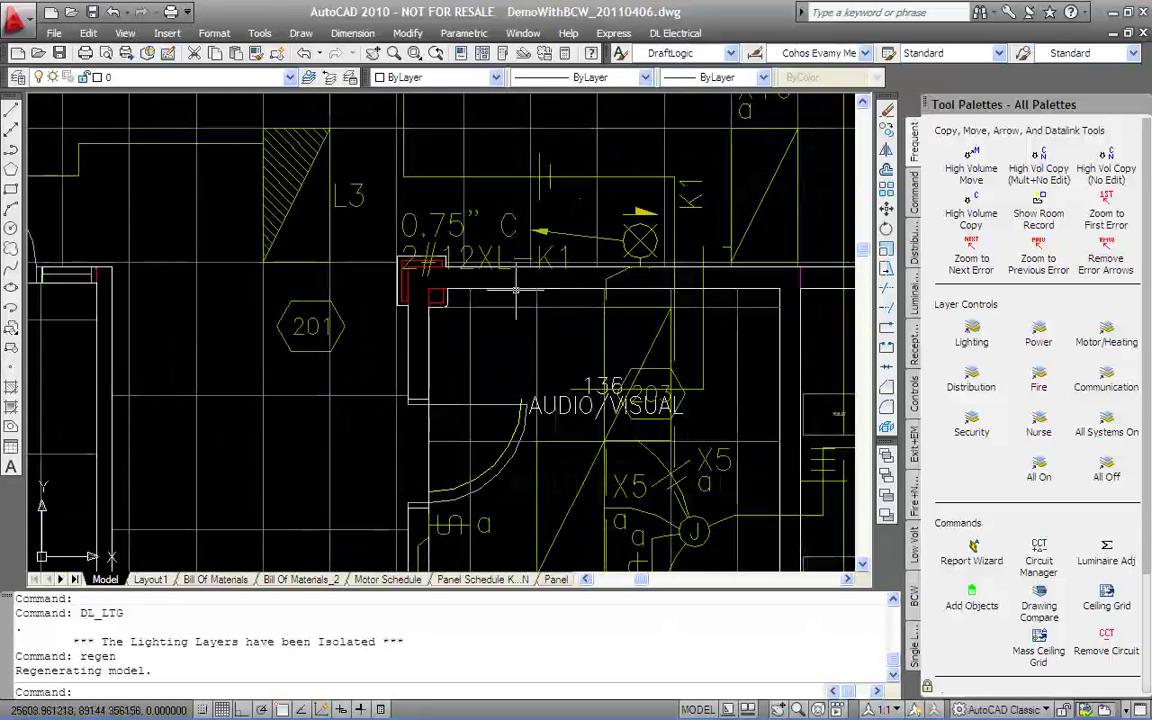
scroll(352, 298, down, 5)
middle_drag(430, 500, 440, 270)
Step: Isolate the power layers to review the receptacle wiring around the library and classrooms, and turn all electrical layers back on
click(1038, 335)
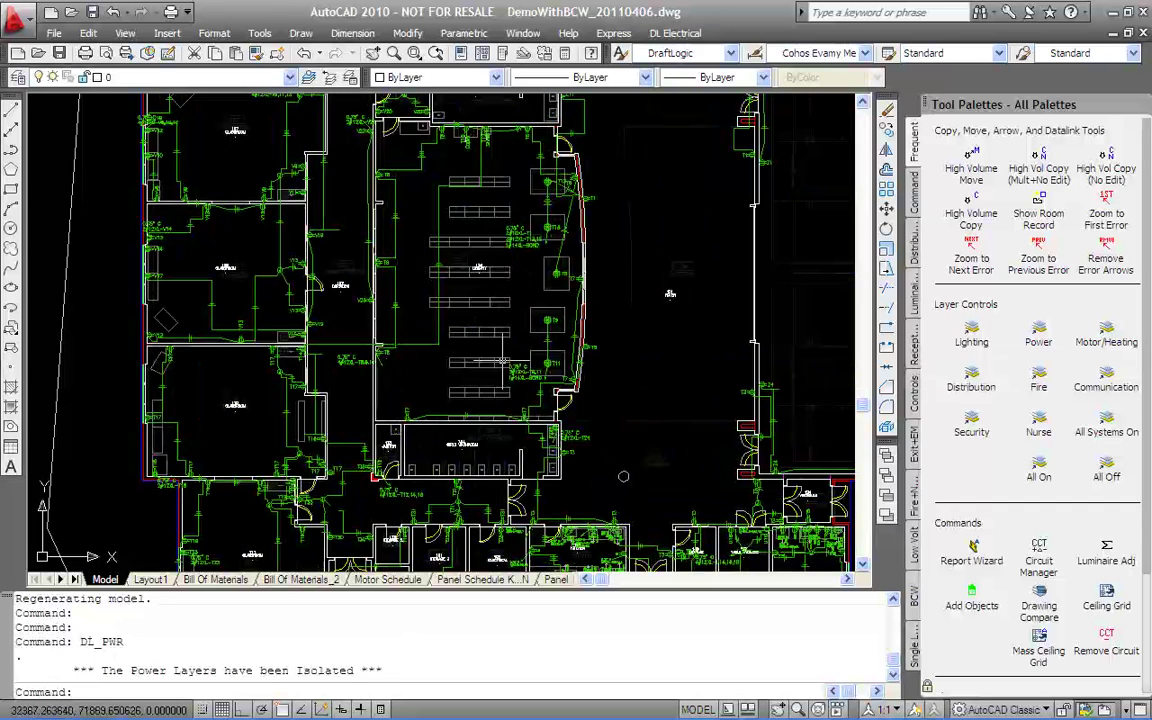
middle_drag(319, 398, 297, 333)
scroll(270, 325, up, 1)
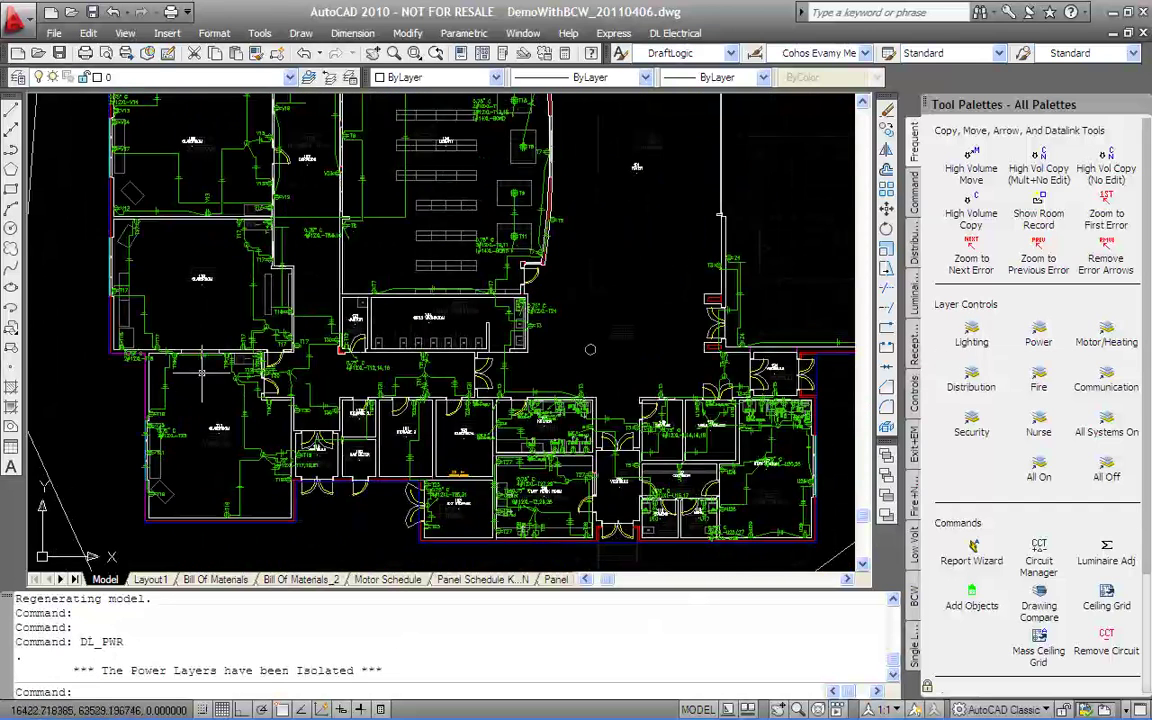
scroll(190, 350, up, 1)
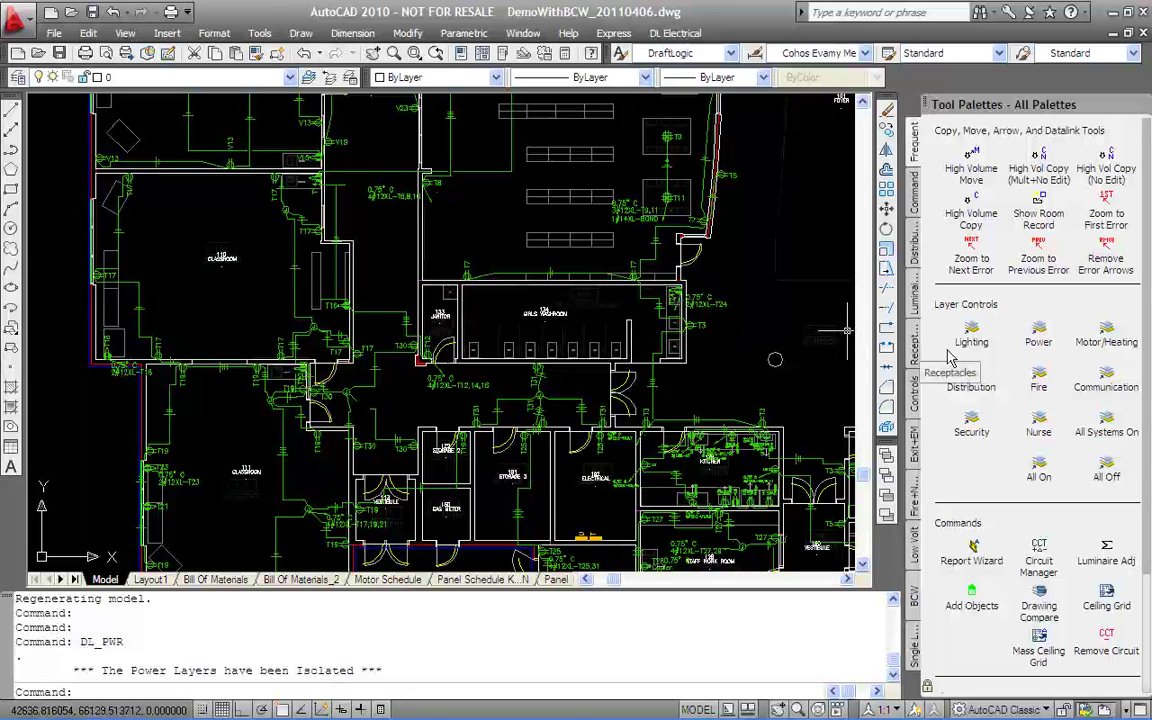
scroll(612, 370, down, 4)
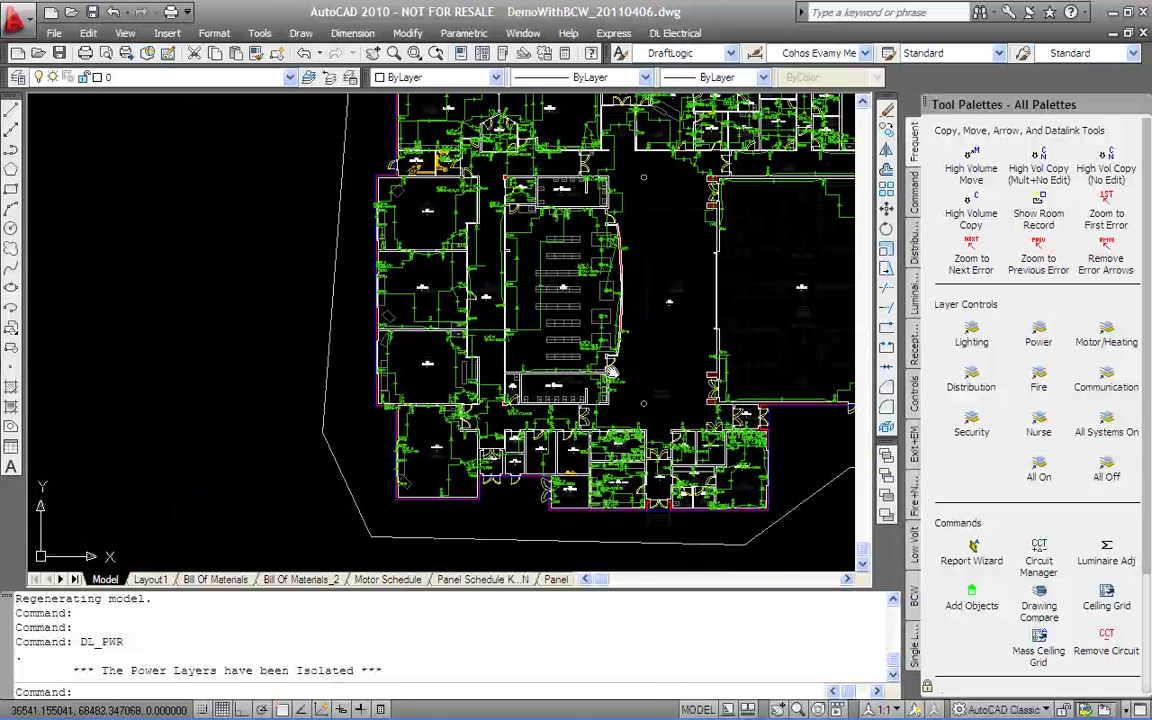
middle_drag(612, 370, 287, 415)
click(1041, 466)
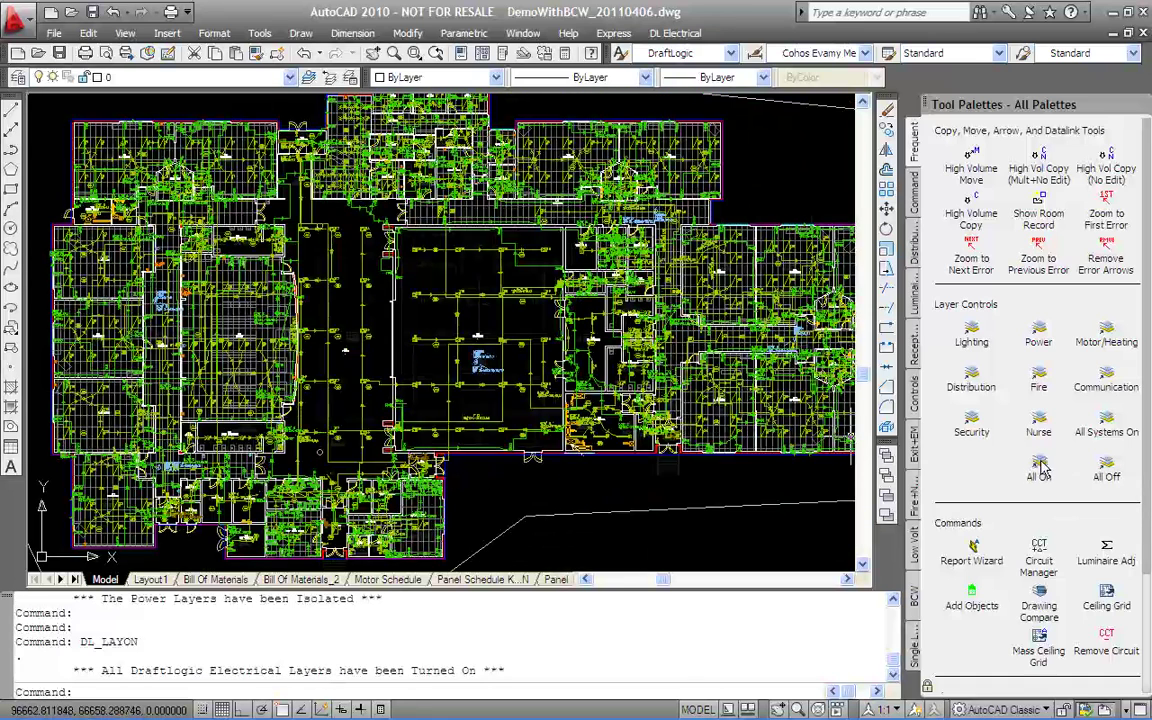
Step: Open the Bill Of Materials layout and examine its conduit and wiring table
click(213, 580)
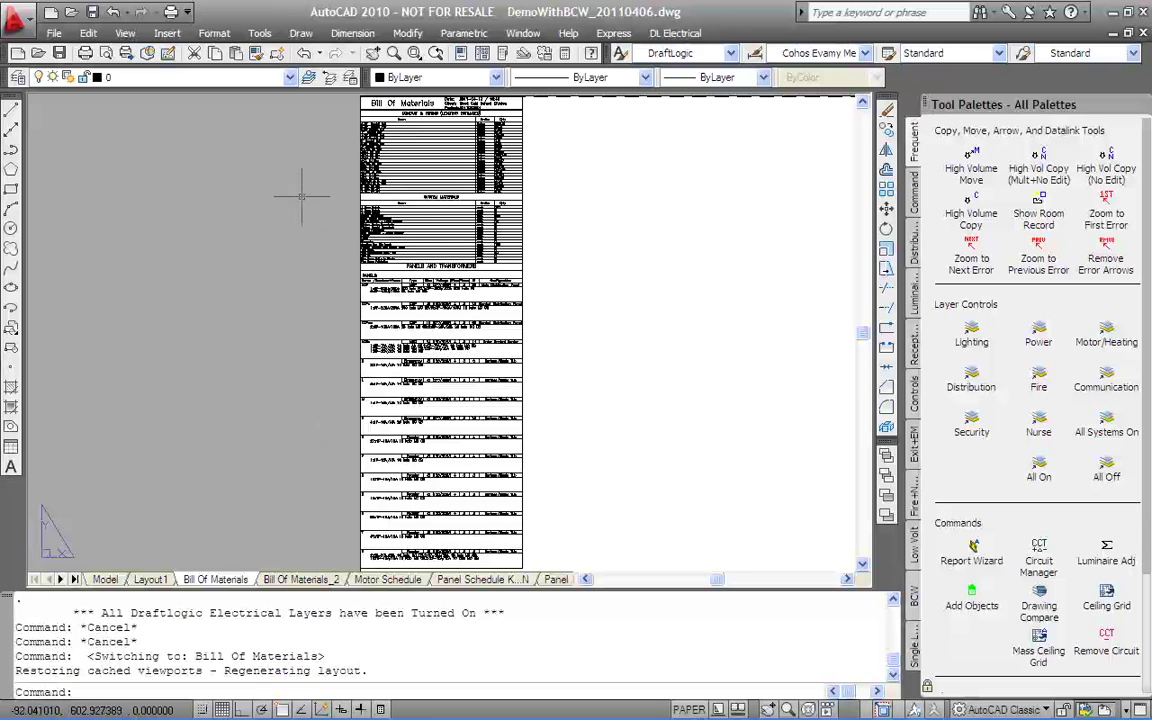
middle_drag(303, 185, 267, 306)
scroll(276, 250, up, 6)
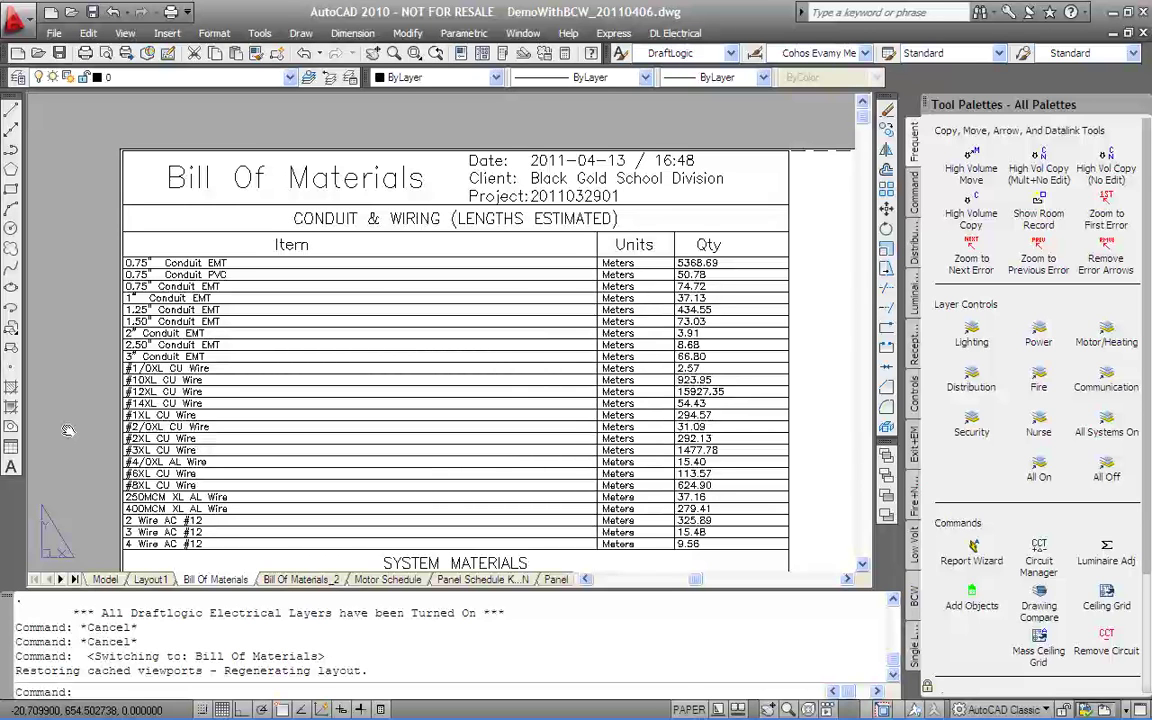
middle_drag(68, 430, 63, 378)
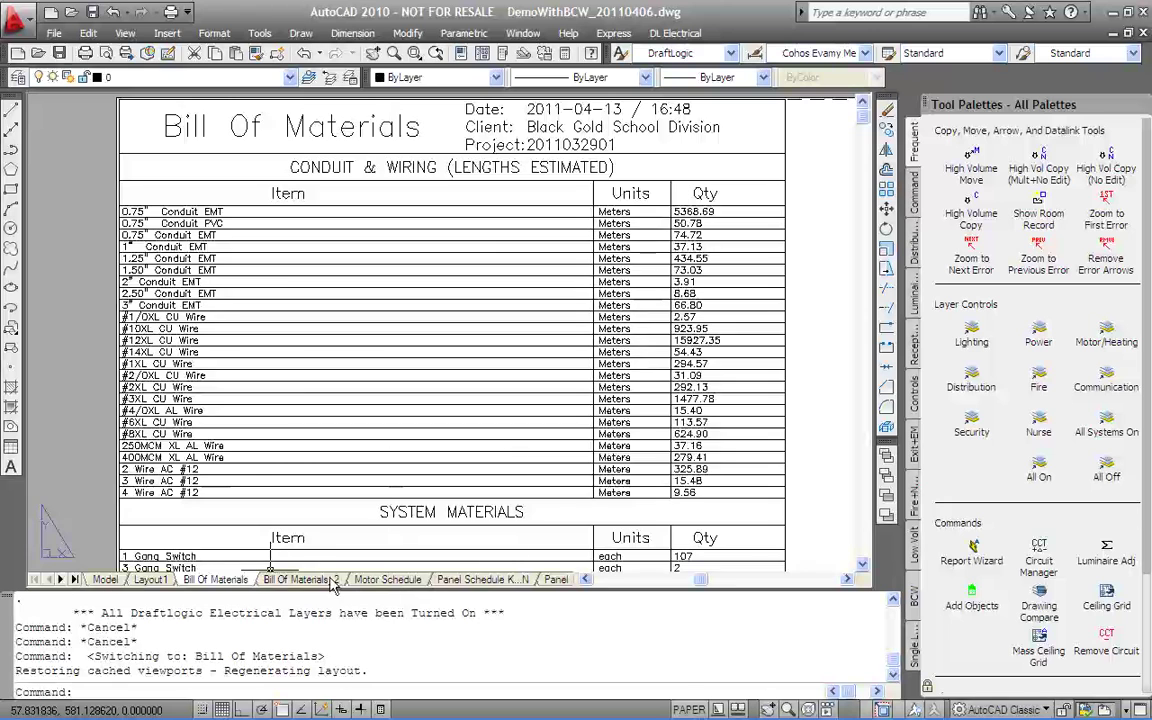
Step: View the Panel Schedule K...N and O...S layouts, and examine the circuit list of panel Q
click(481, 580)
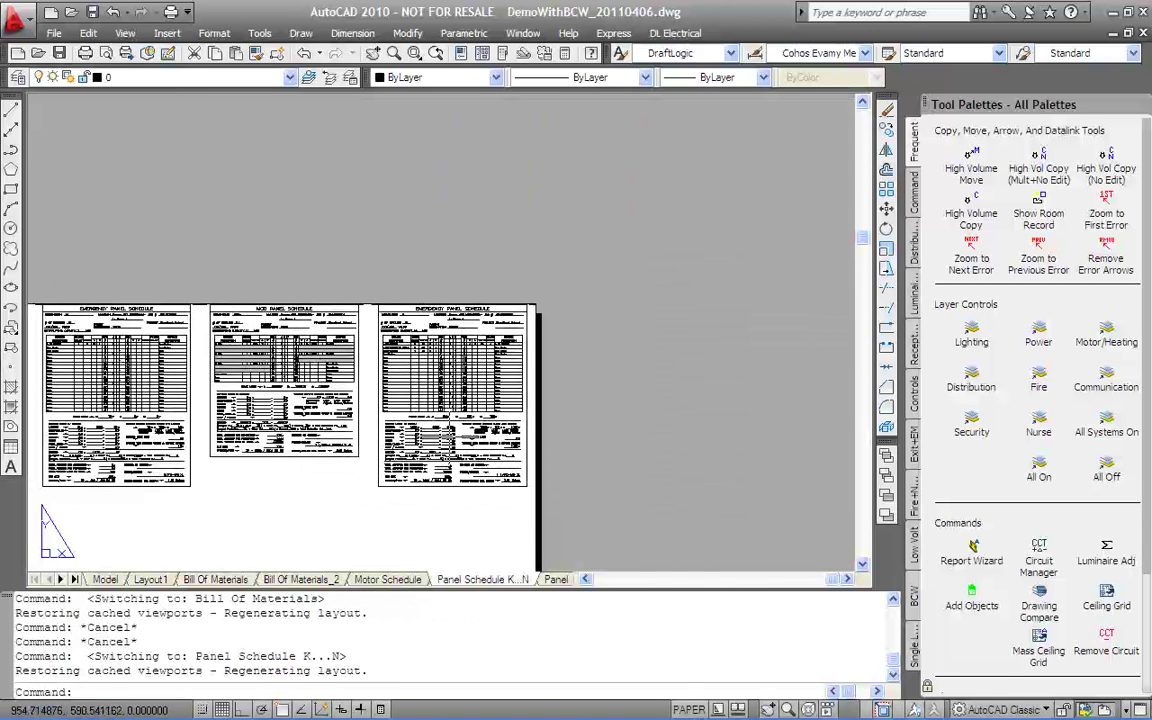
click(556, 580)
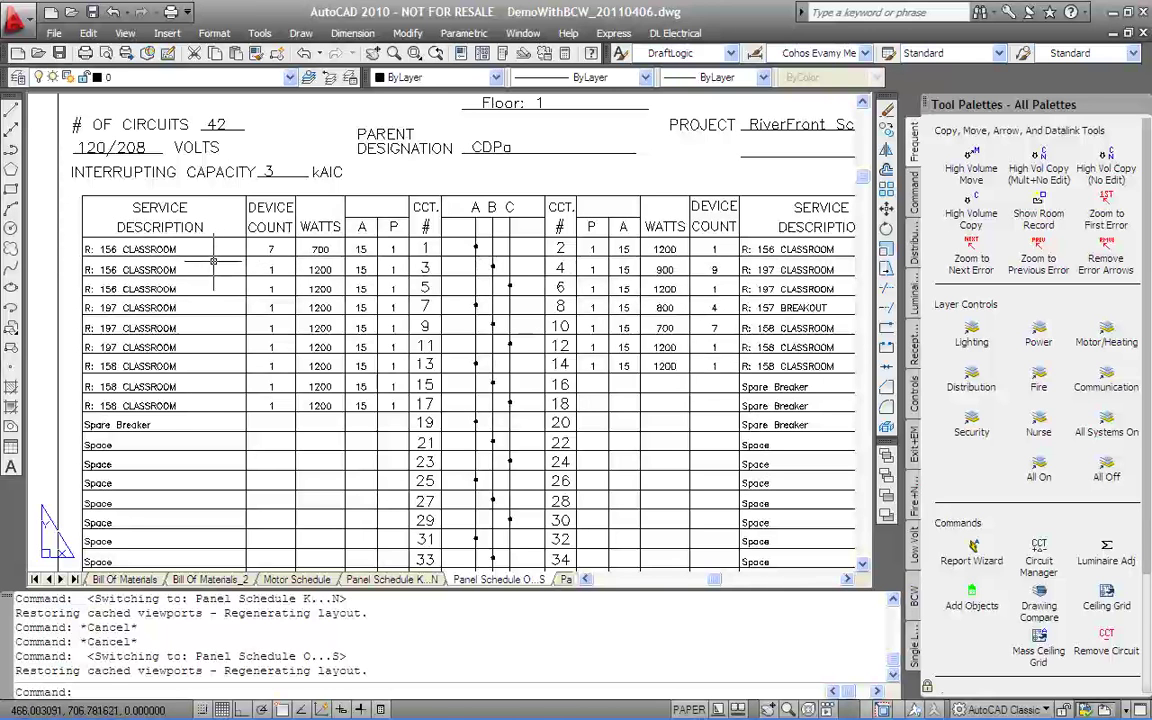
middle_drag(213, 261, 216, 377)
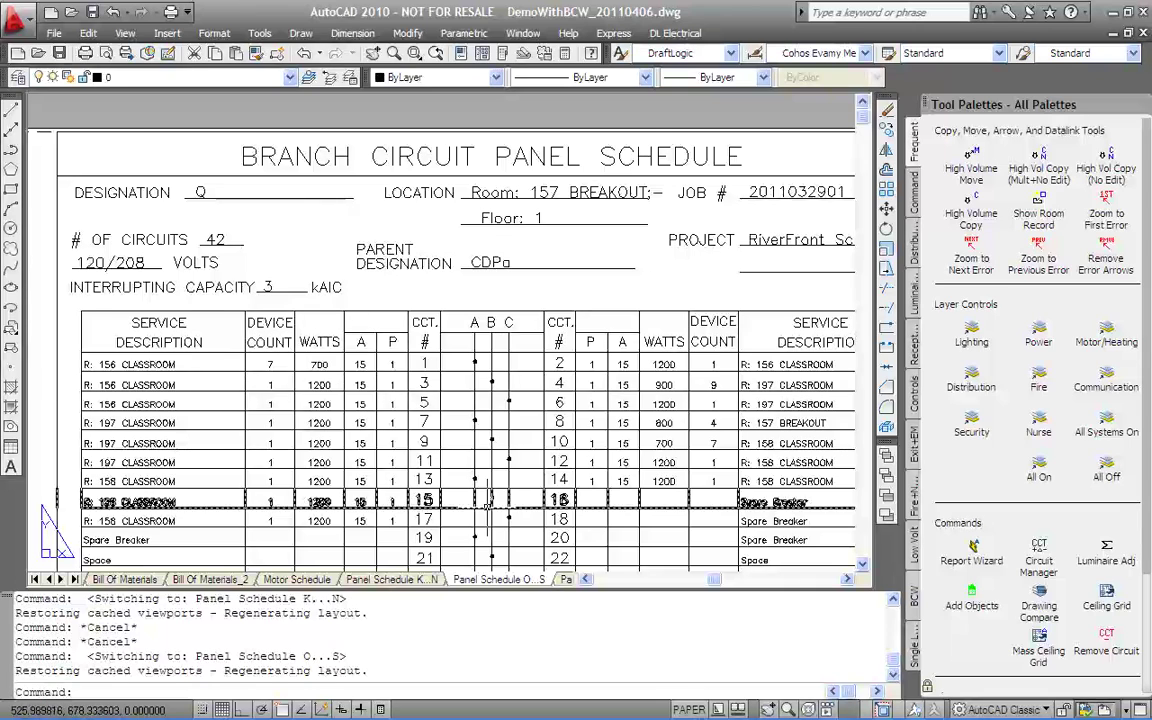
middle_drag(390, 540, 388, 380)
scroll(444, 478, down, 2)
scroll(444, 478, up, 2)
Step: Review panel Q's load calculations and feeder details, finishing with an overview of the whole panel schedule row
middle_drag(444, 478, 440, 200)
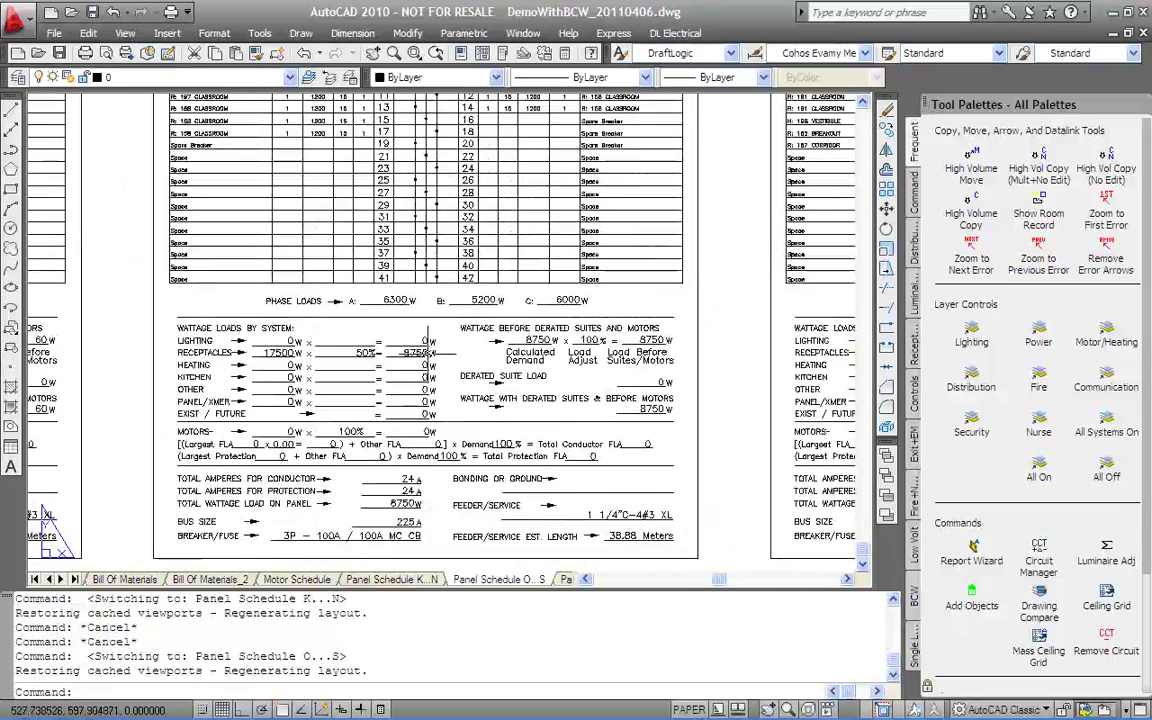
middle_drag(430, 560, 428, 460)
middle_drag(425, 512, 442, 437)
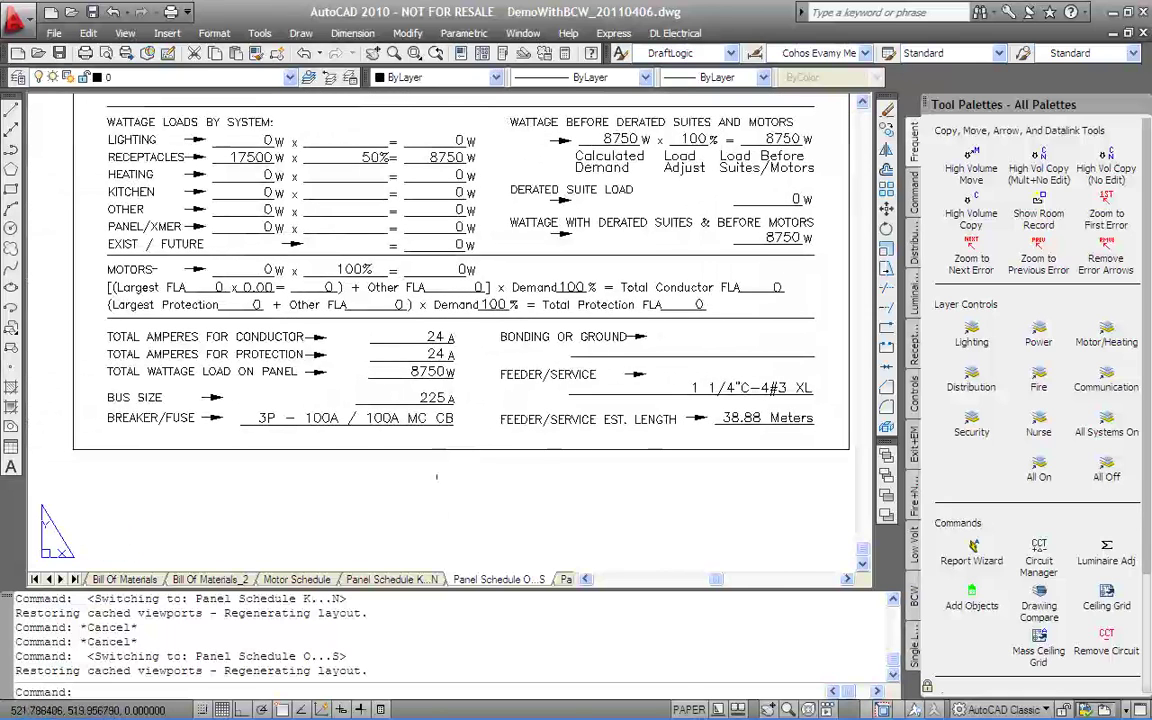
scroll(406, 510, down, 5)
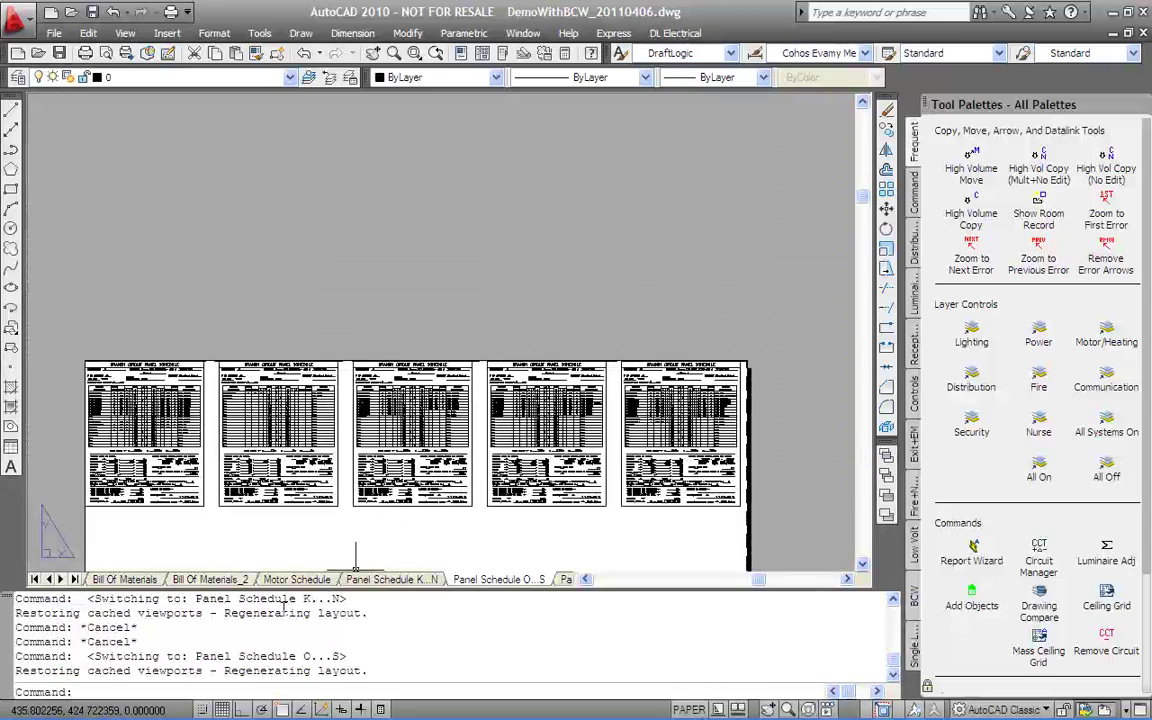
Step: Switch to ConEst IntelliBid and show the takeoff count sheets for JOB-0021
click(1113, 11)
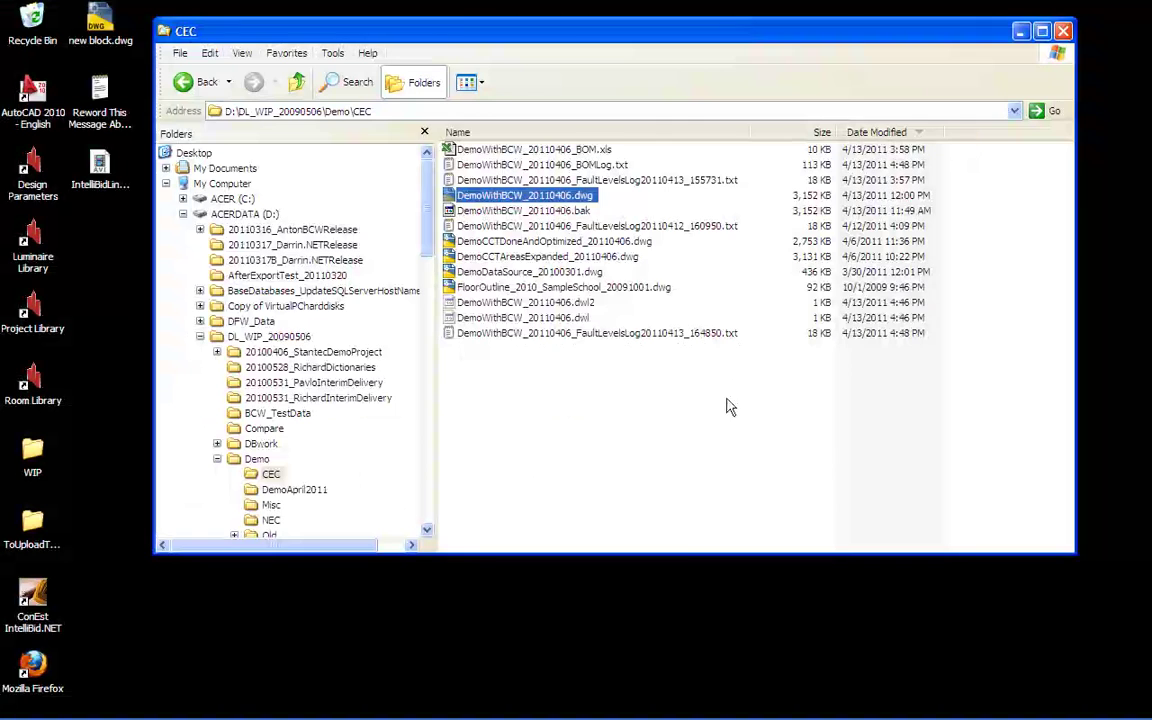
mouse_move(660, 710)
click(567, 709)
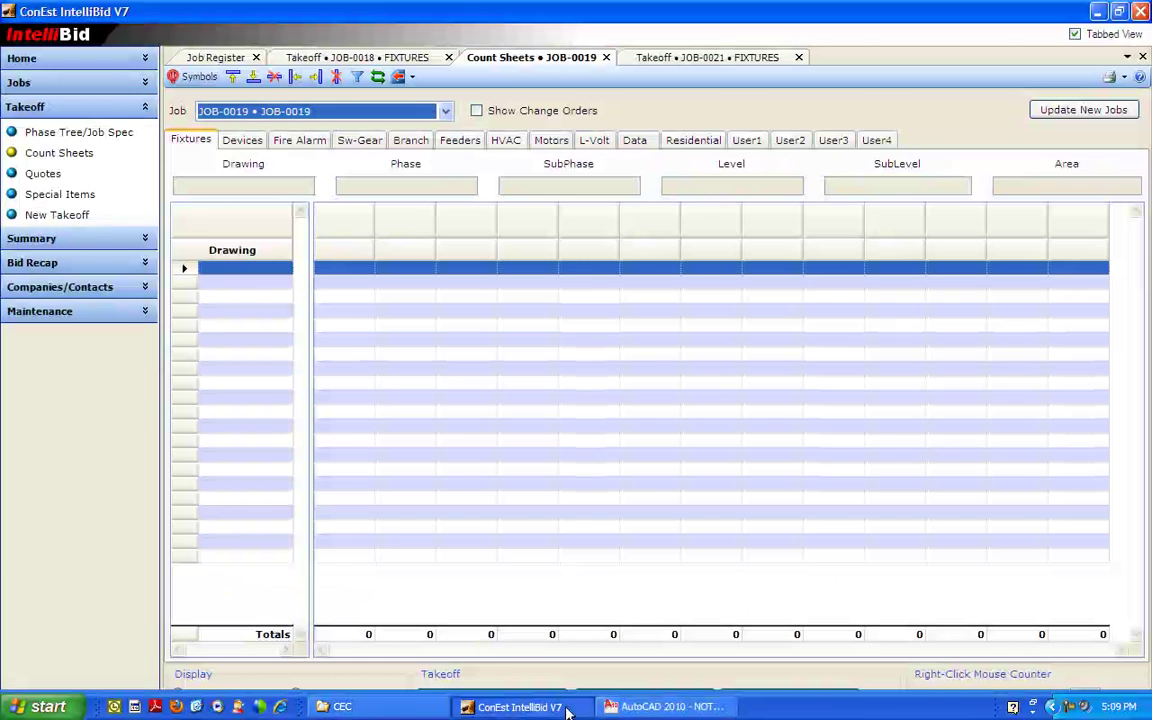
click(60, 153)
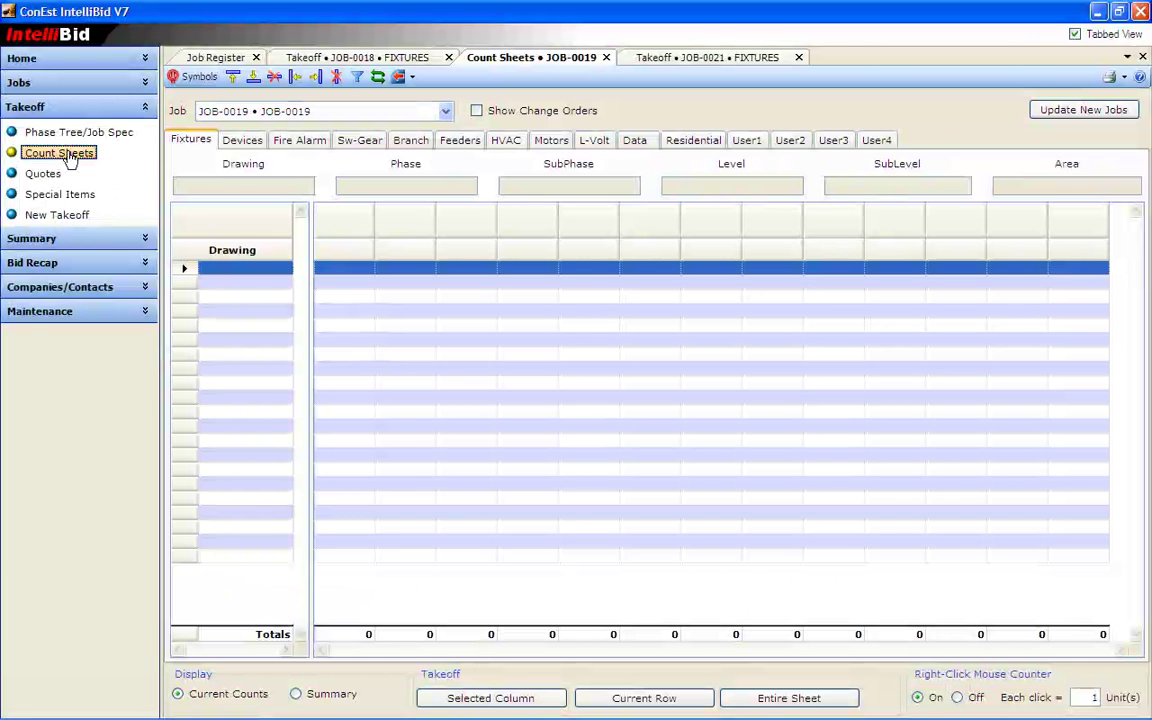
click(445, 111)
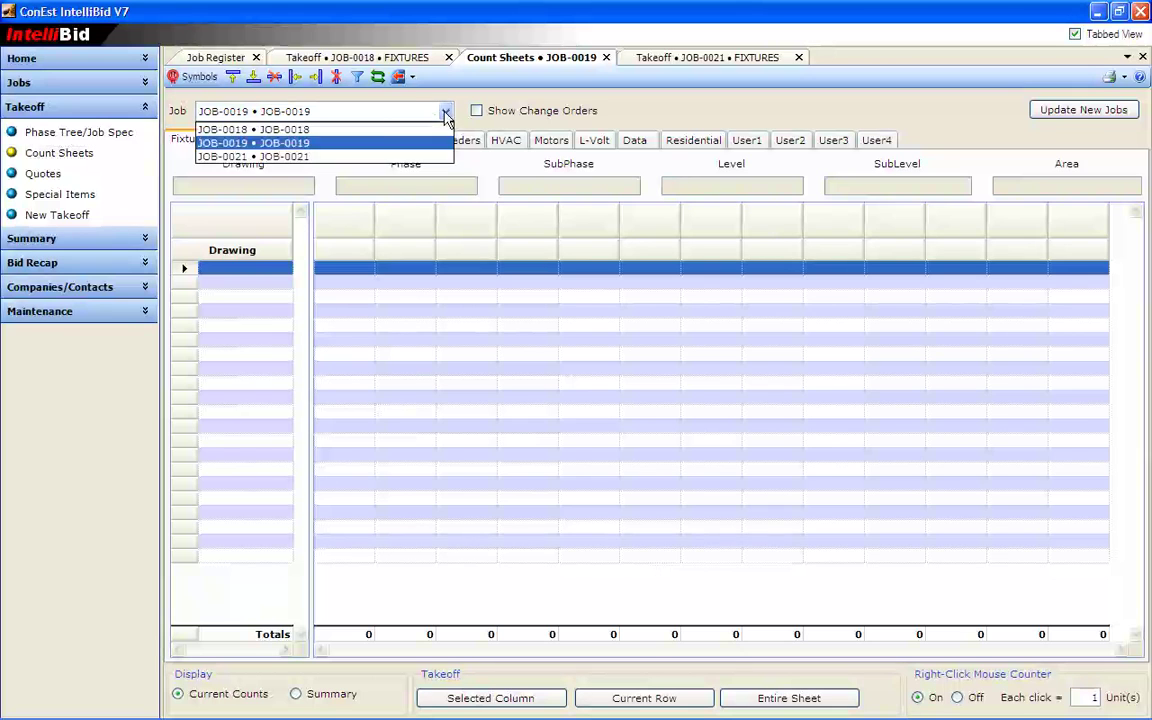
click(256, 158)
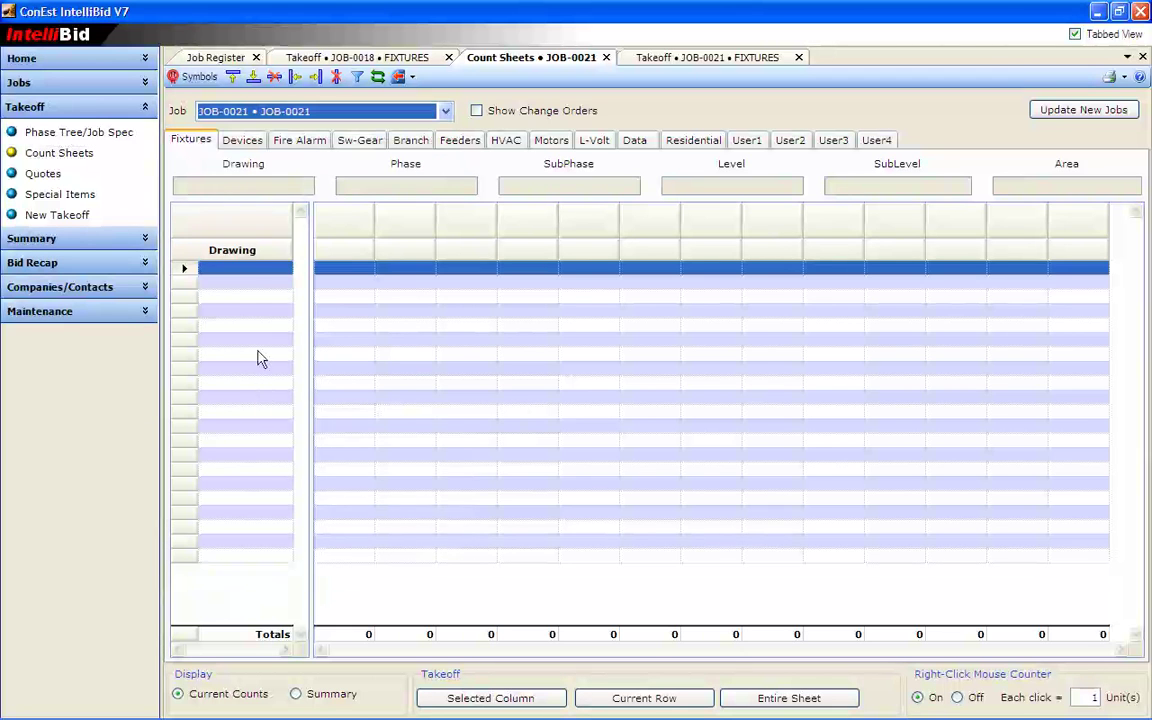
Step: Check JOB-0021's count sheets for devices, fire alarm, switchgear, branch, feeders and HVAC, dismissing the notice about missing panels
click(240, 145)
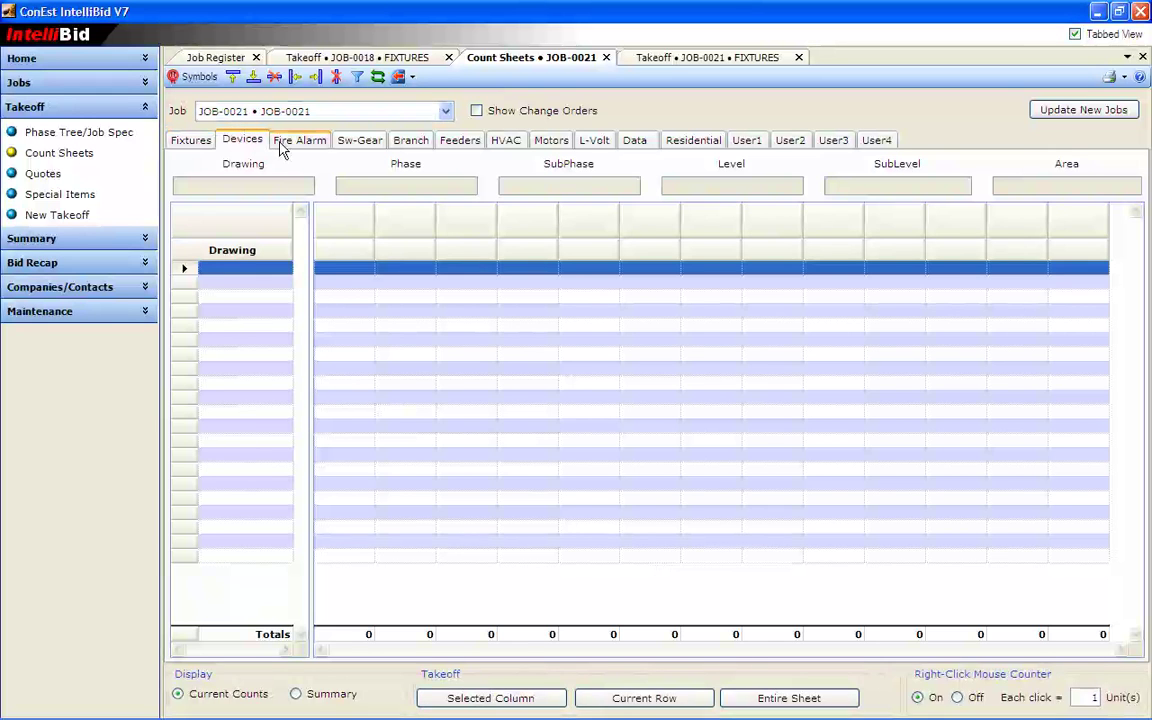
click(292, 145)
click(352, 145)
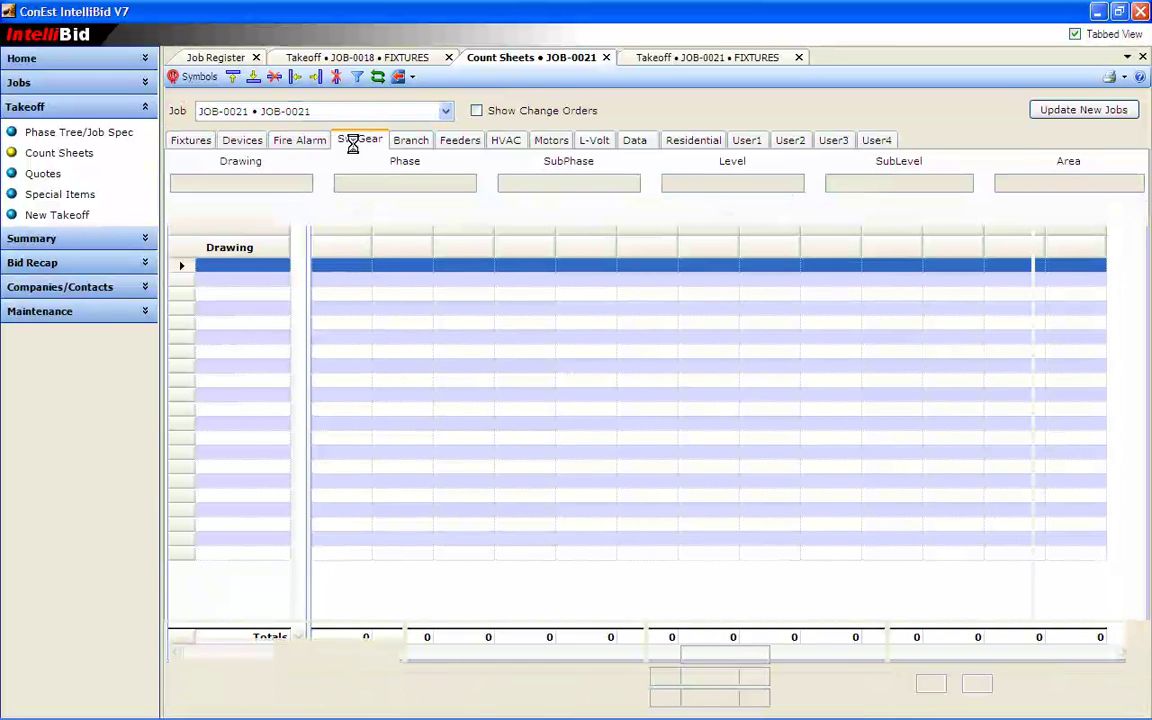
click(410, 145)
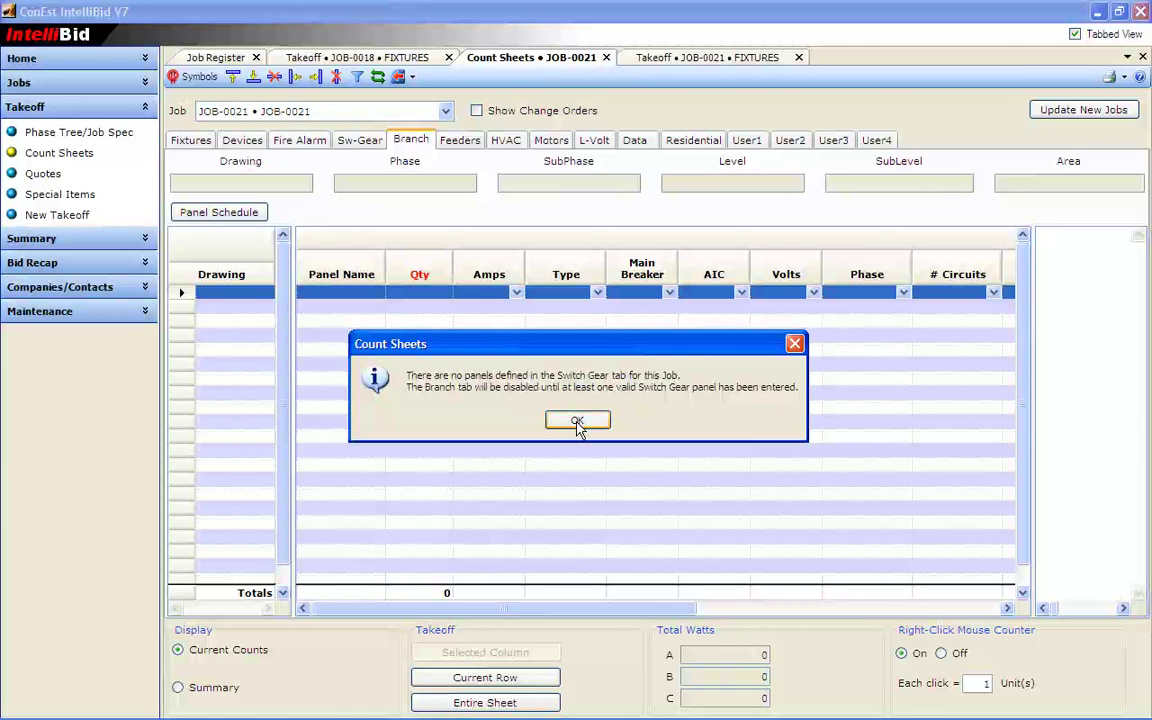
click(577, 422)
click(458, 145)
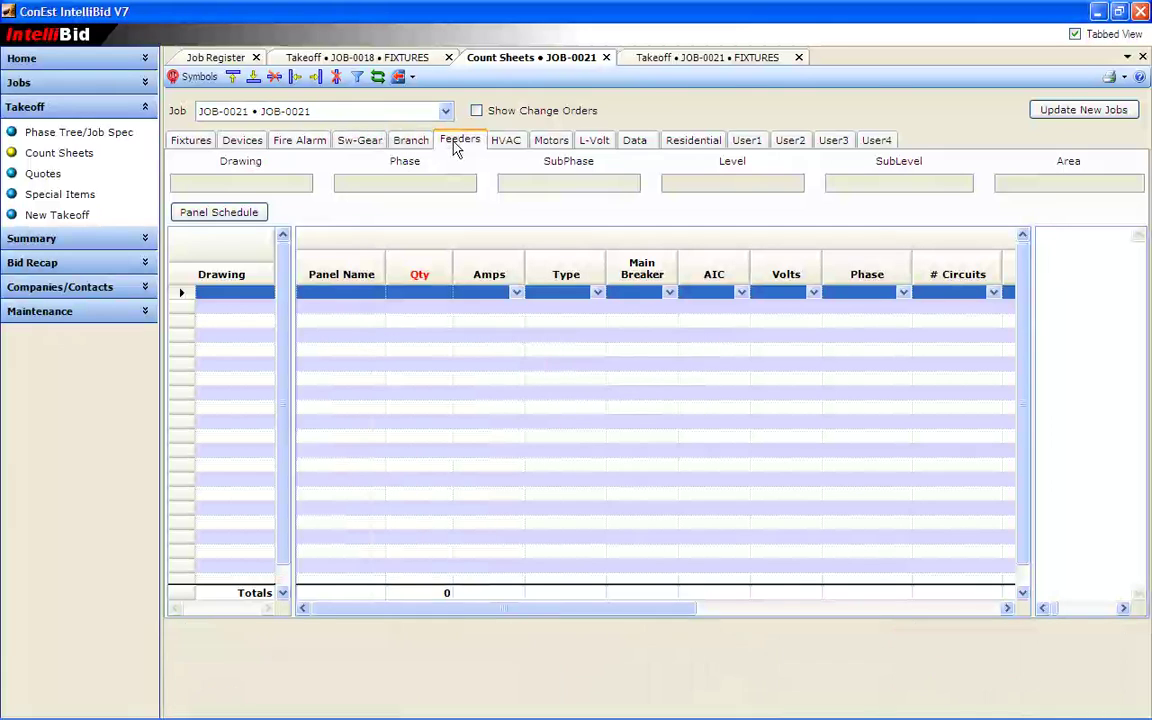
click(508, 141)
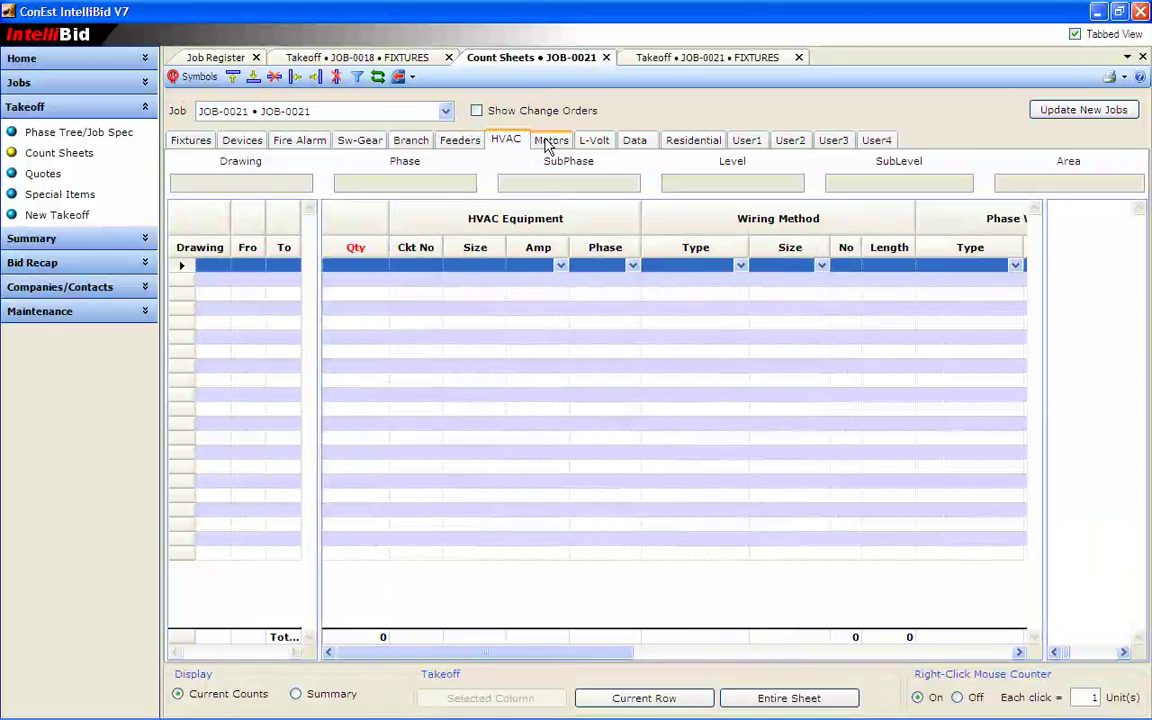
Step: Change the count sheets to JOB-0019 and minimise IntelliBid to return to the desktop
click(254, 116)
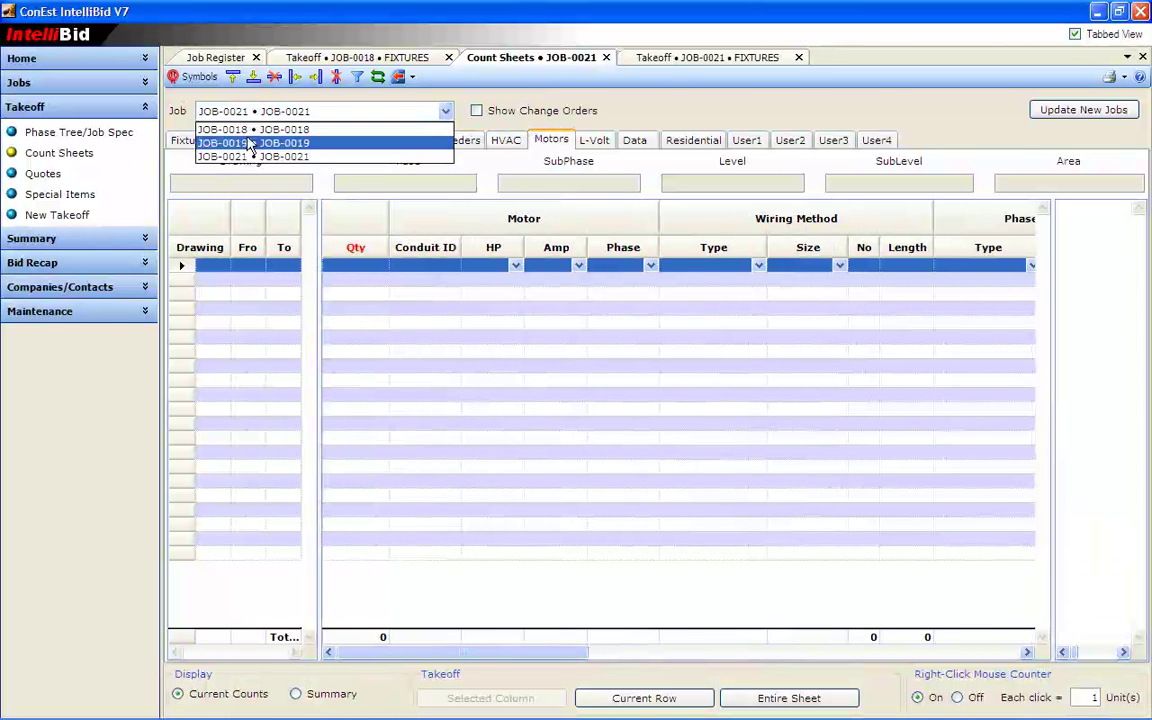
click(250, 144)
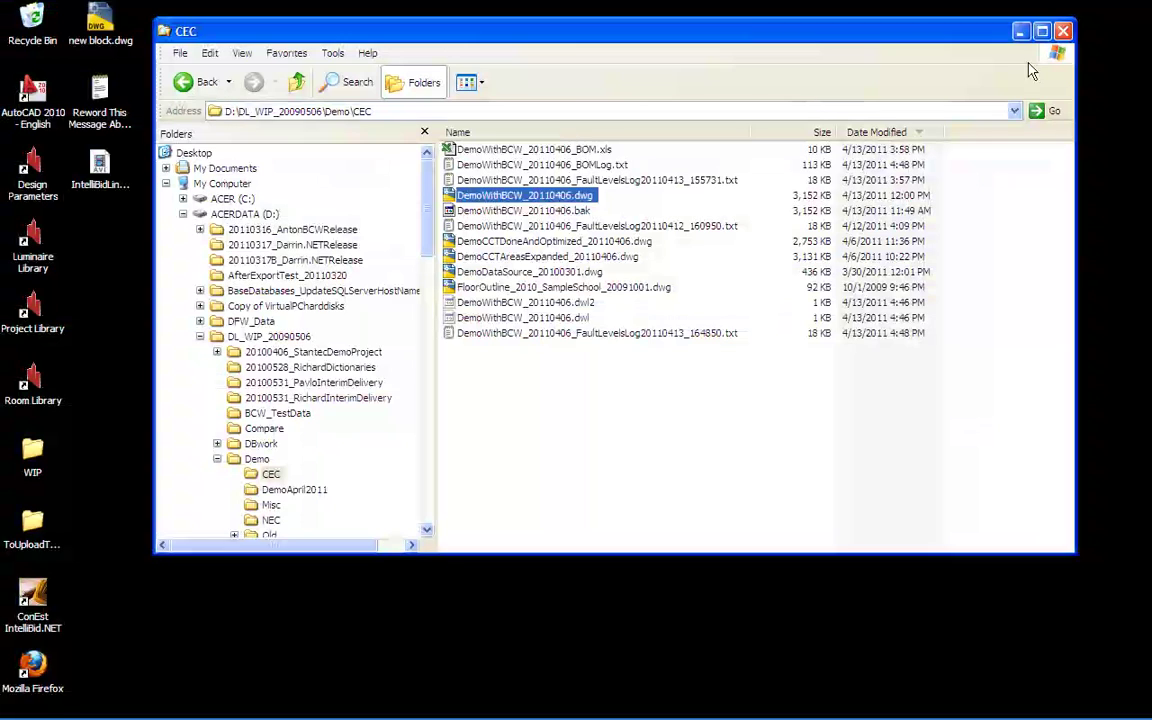
mouse_move(600, 715)
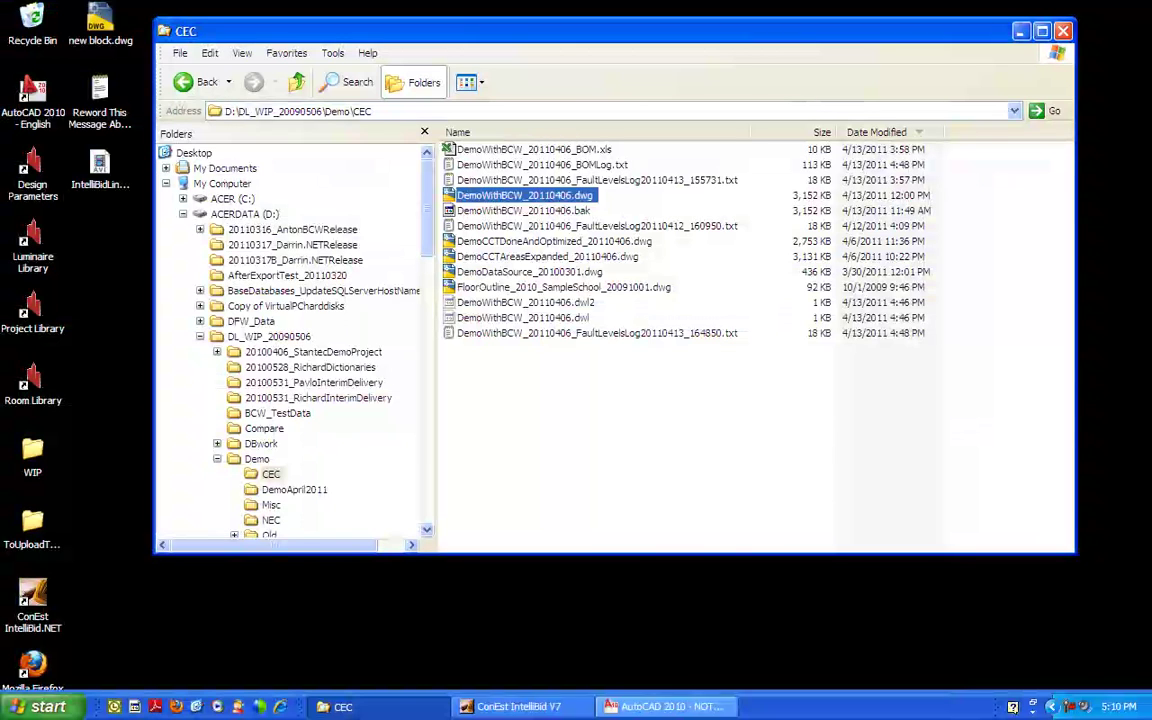
Step: Switch to AutoCAD and display the electrical floor plan of DemoWithBCW_20110406.dwg in model space, filling the screen
click(618, 707)
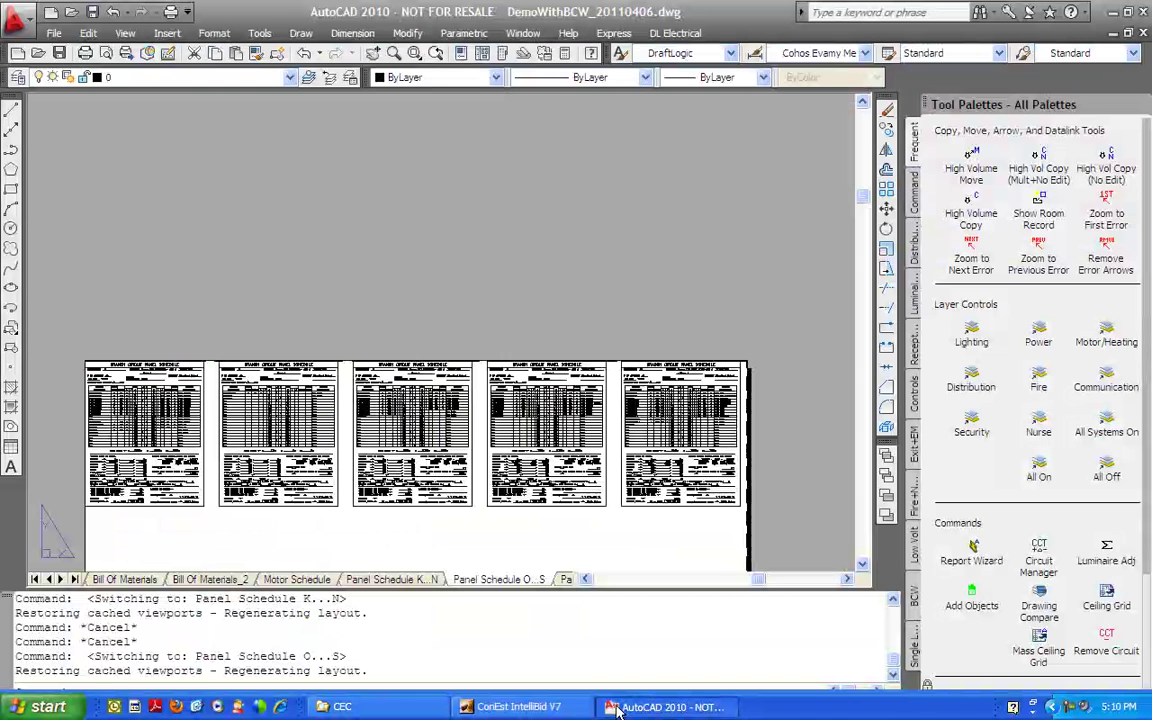
click(34, 579)
click(104, 579)
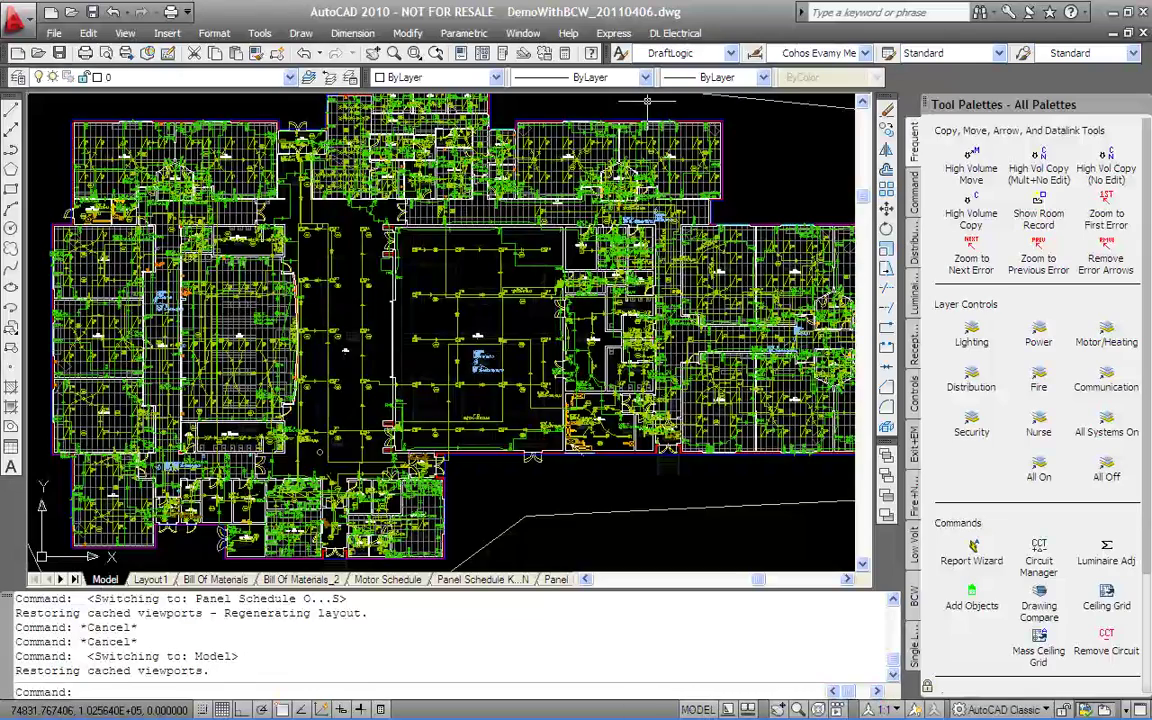
double_click(606, 22)
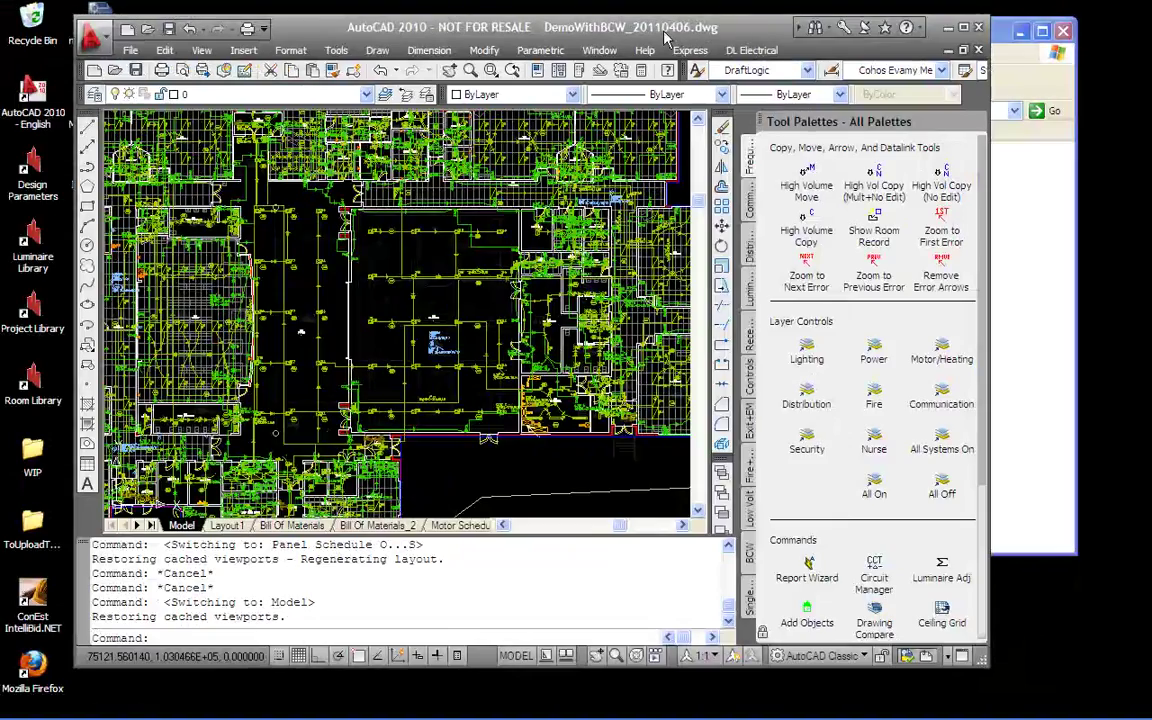
double_click(648, 22)
Step: Start the Export To IntelliBid report from DraftLogic's report wizard, keeping the prior plot settings
click(675, 33)
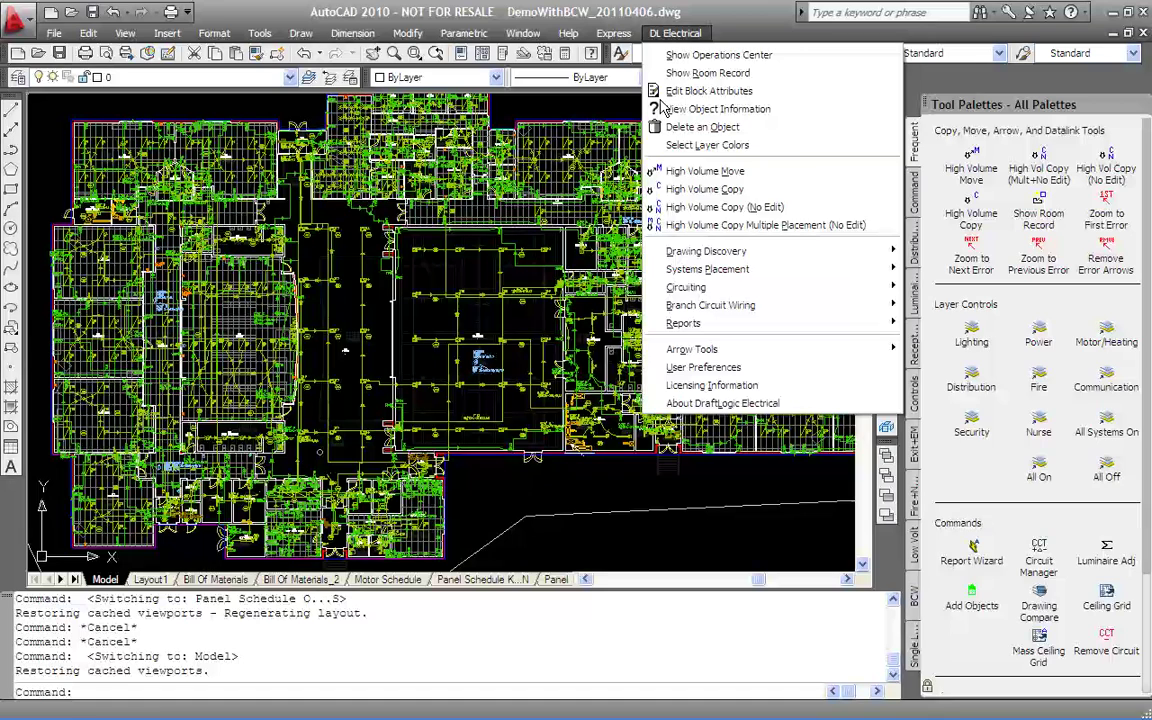
click(945, 266)
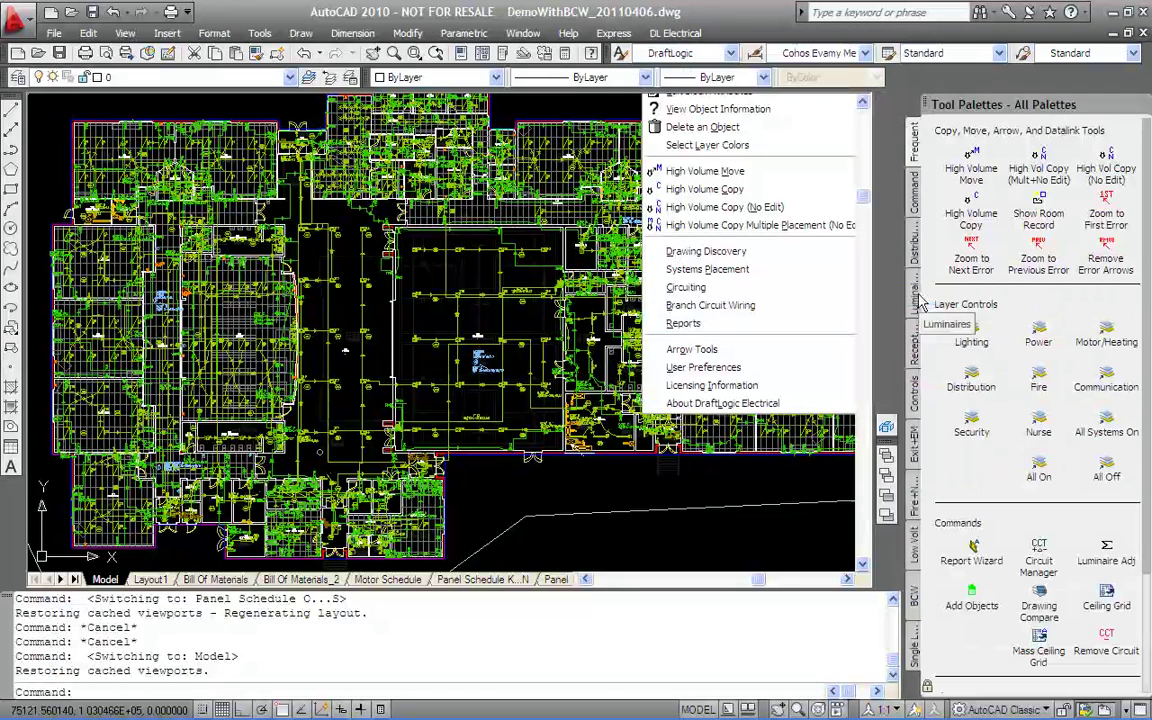
scroll(680, 298, down, 2)
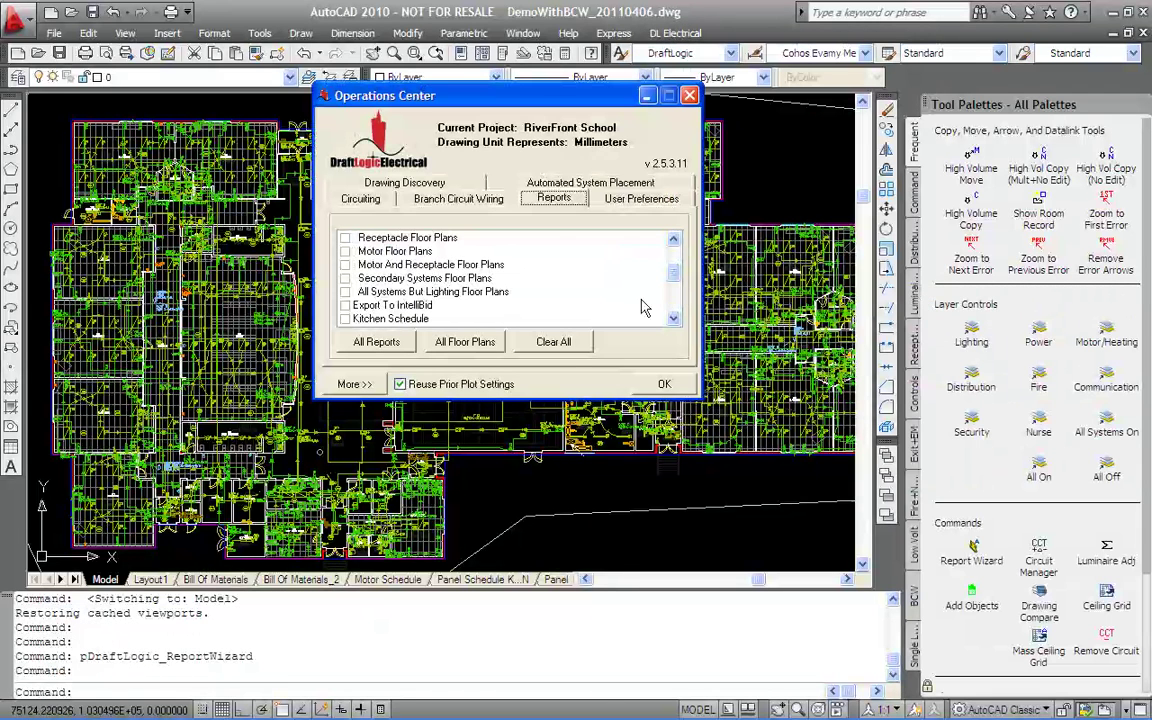
click(347, 306)
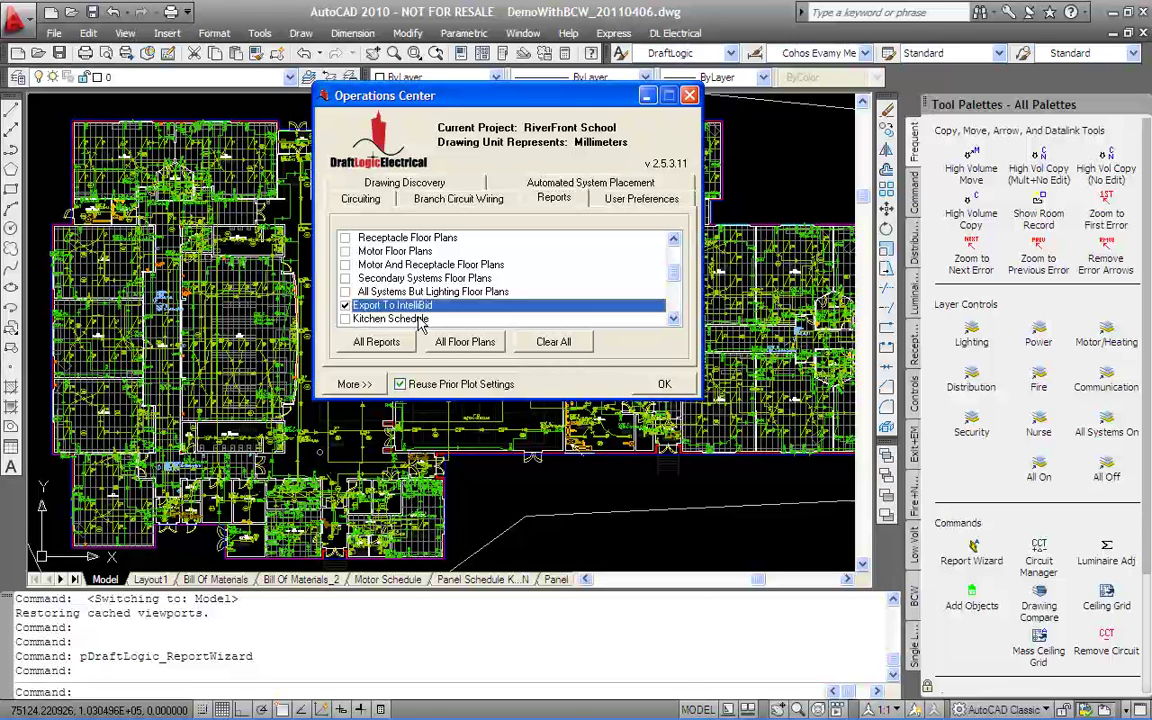
click(665, 388)
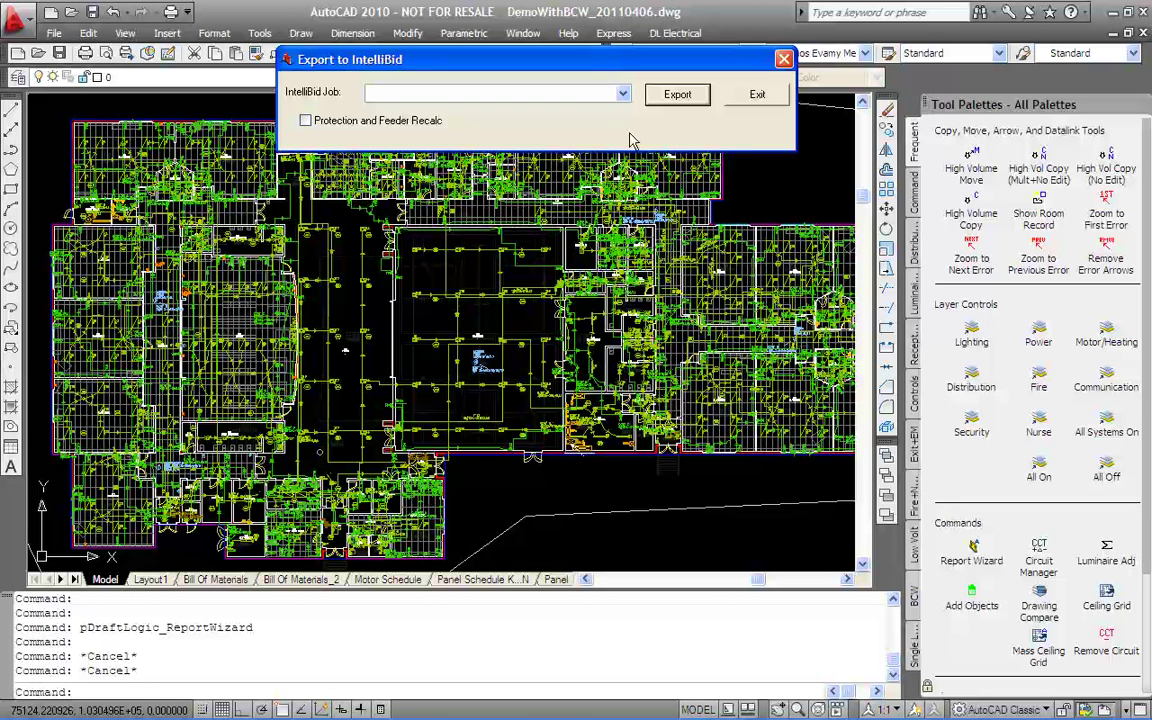
Step: Export the drawing to IntelliBid job JOB-0021 without protection and feeder recalculation, closing the export windows and minimising AutoCAD
click(621, 94)
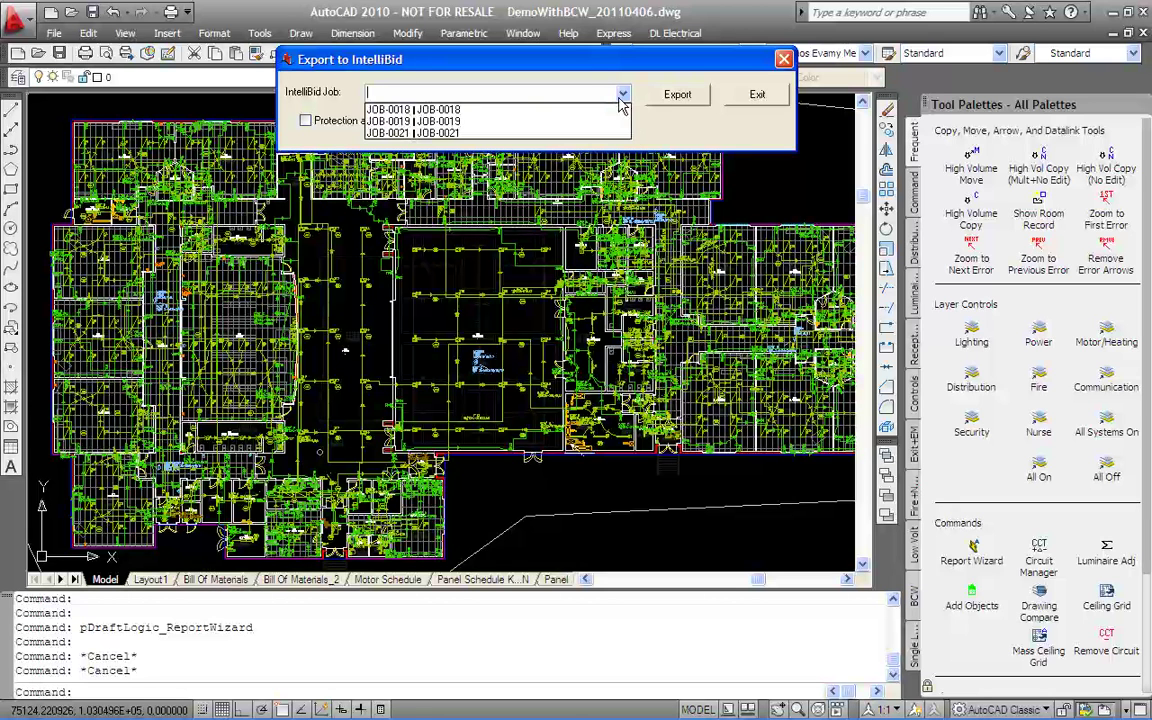
click(459, 133)
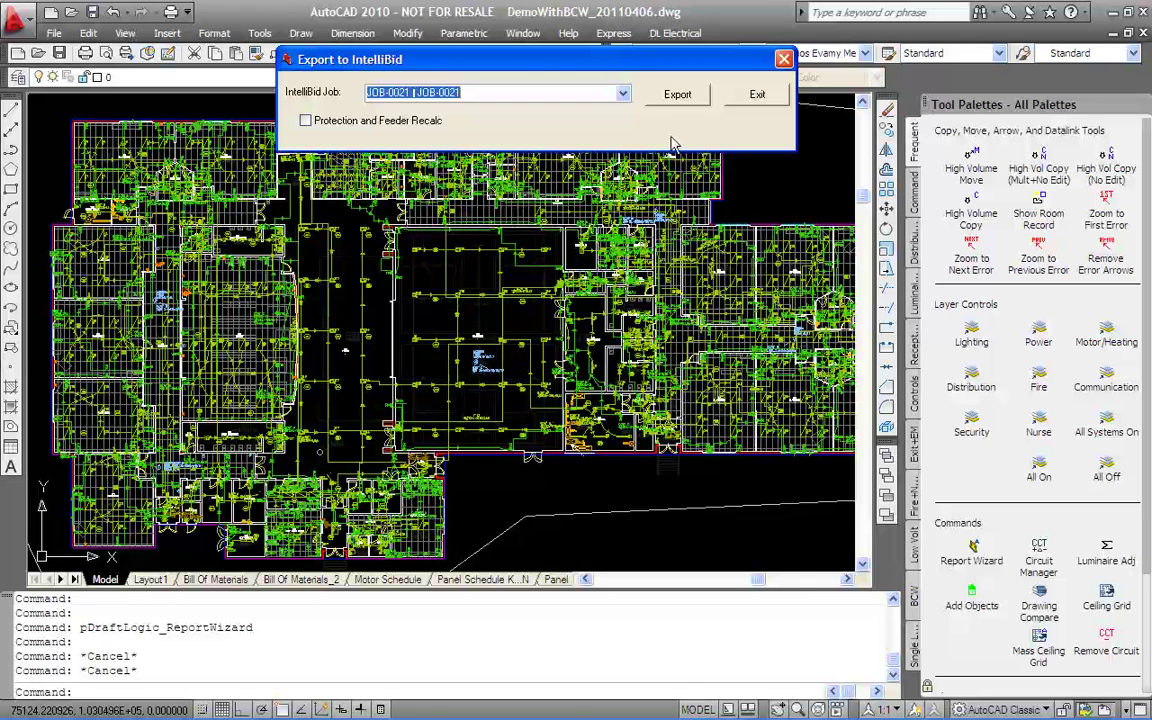
click(678, 95)
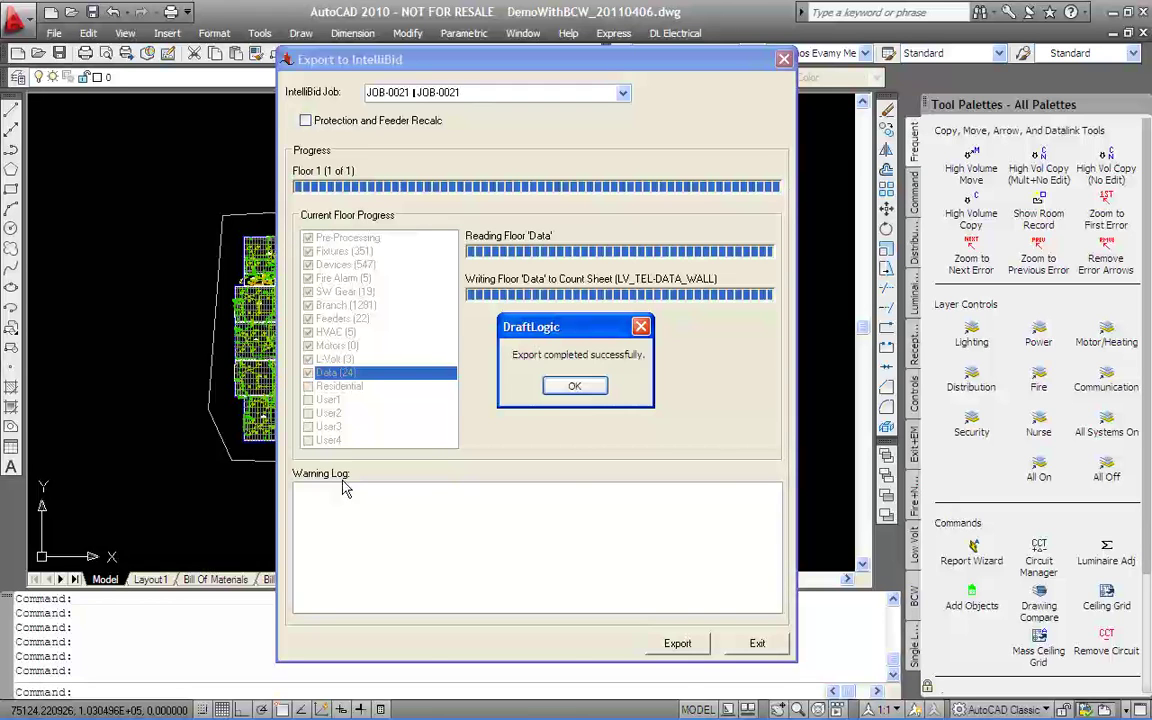
click(575, 386)
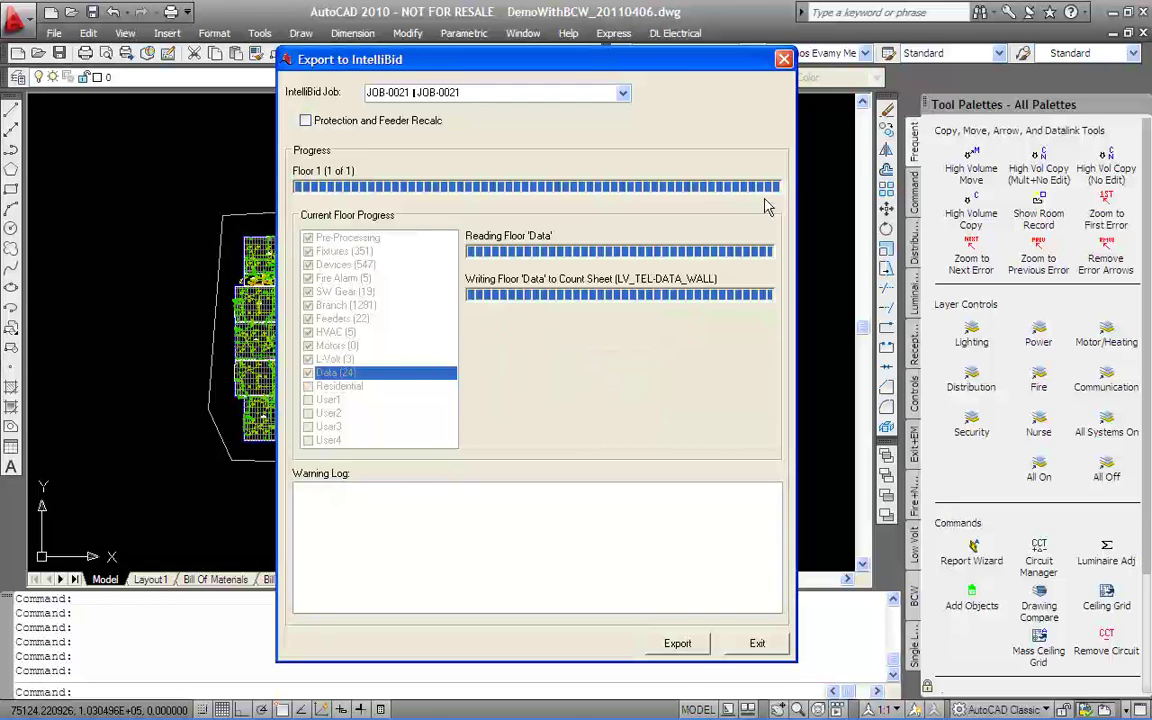
click(784, 59)
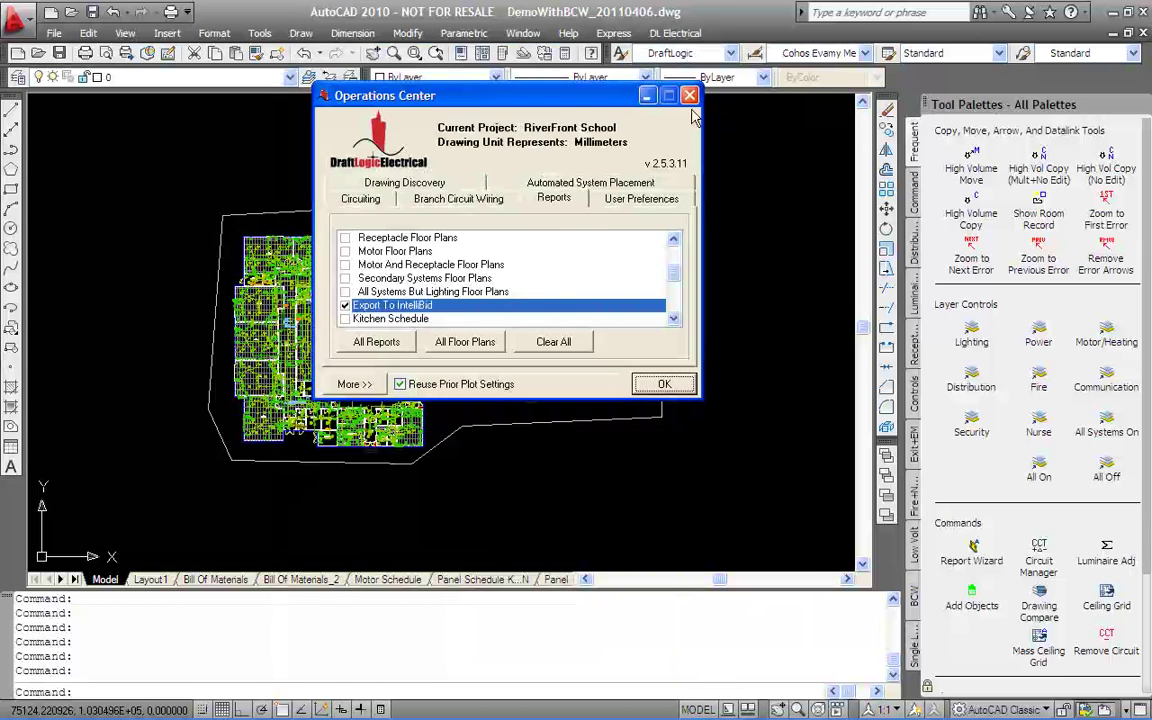
click(677, 80)
click(1113, 12)
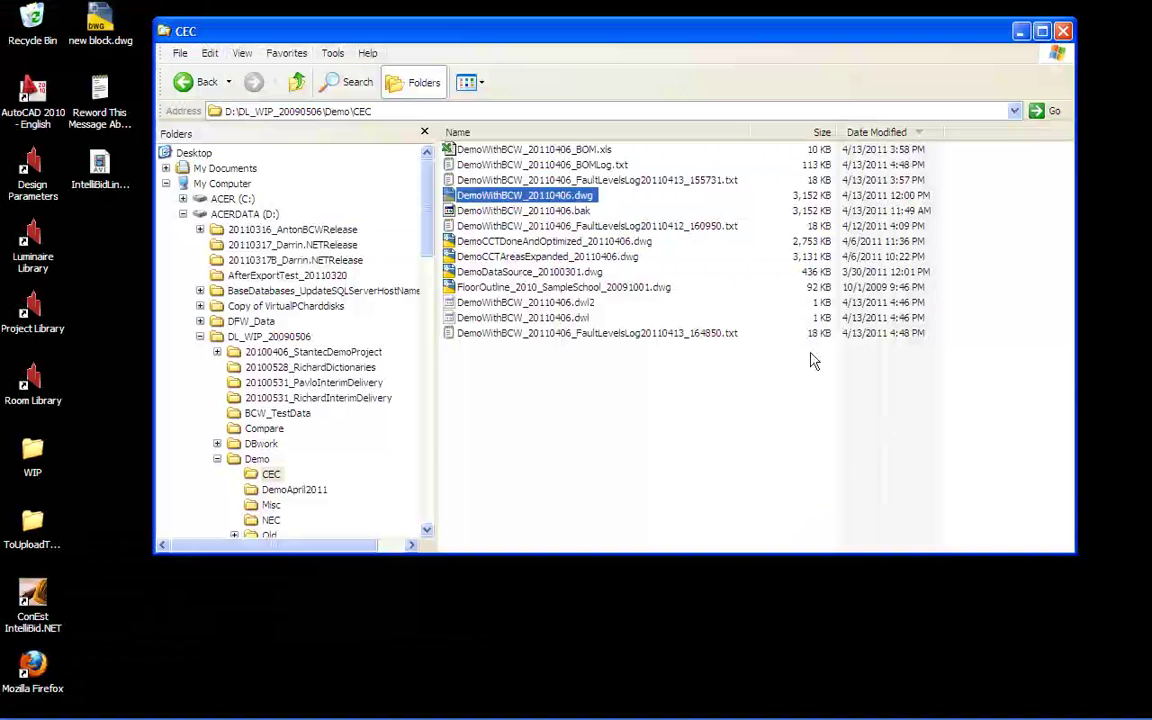
Step: Switch to ConEst IntelliBid and change the count sheets to JOB-0021, showing its Fixtures sheet
click(518, 706)
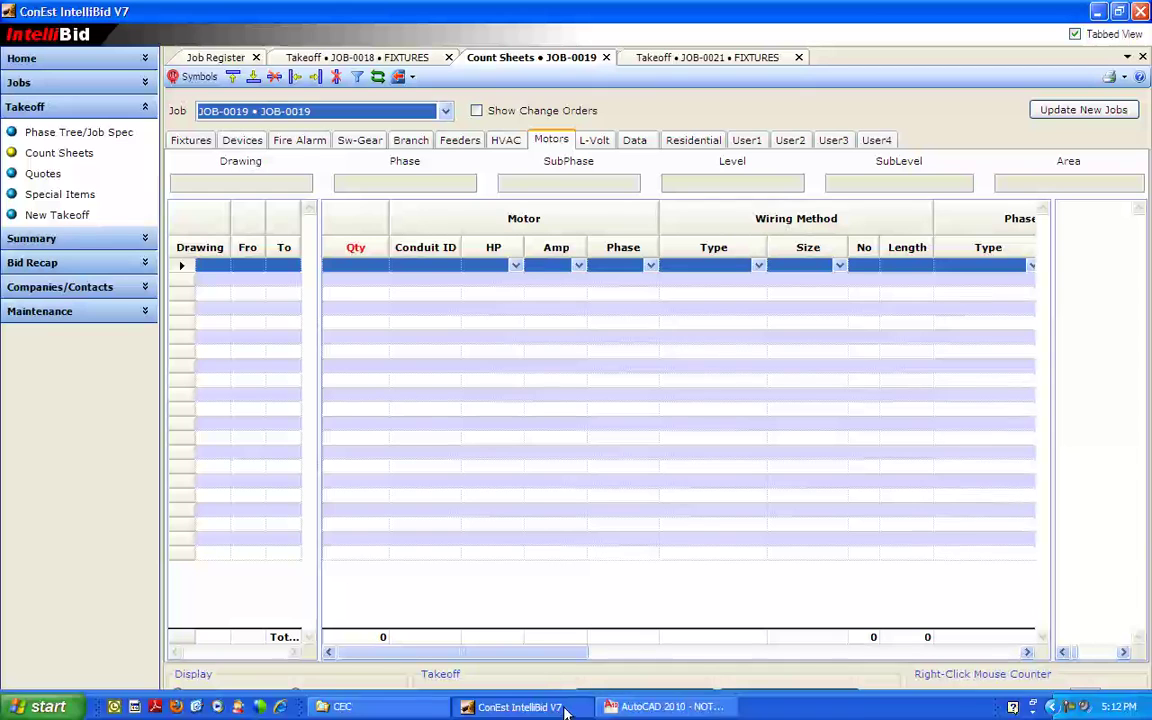
click(340, 113)
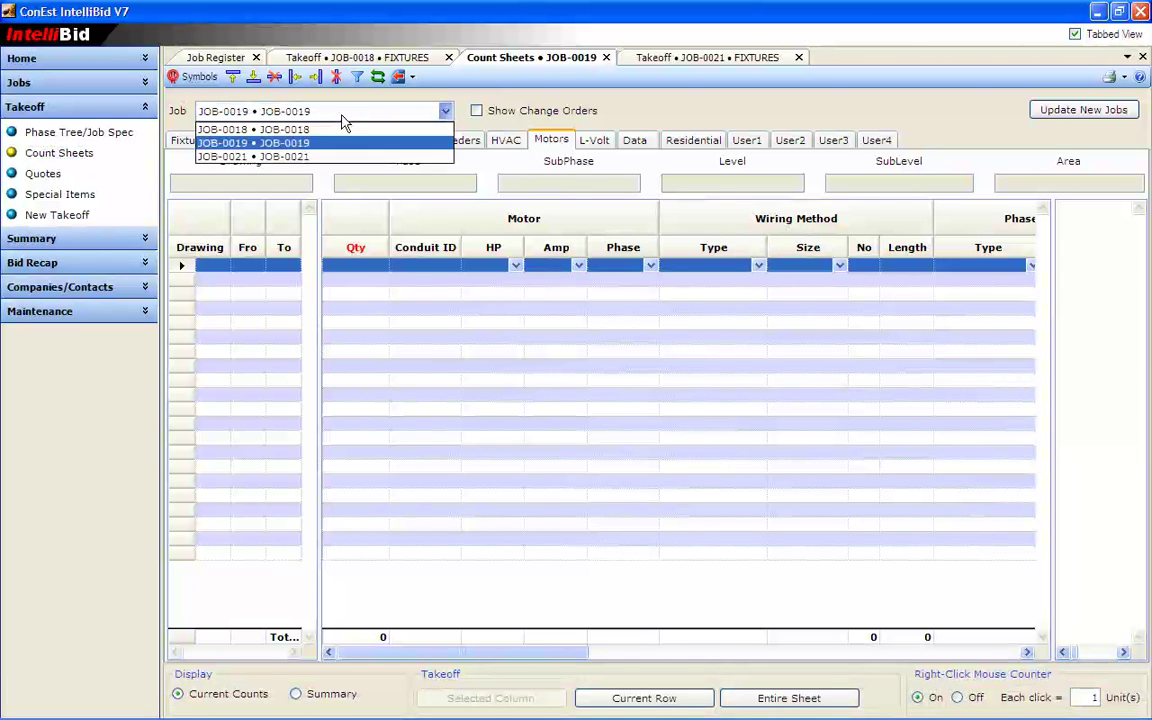
click(275, 157)
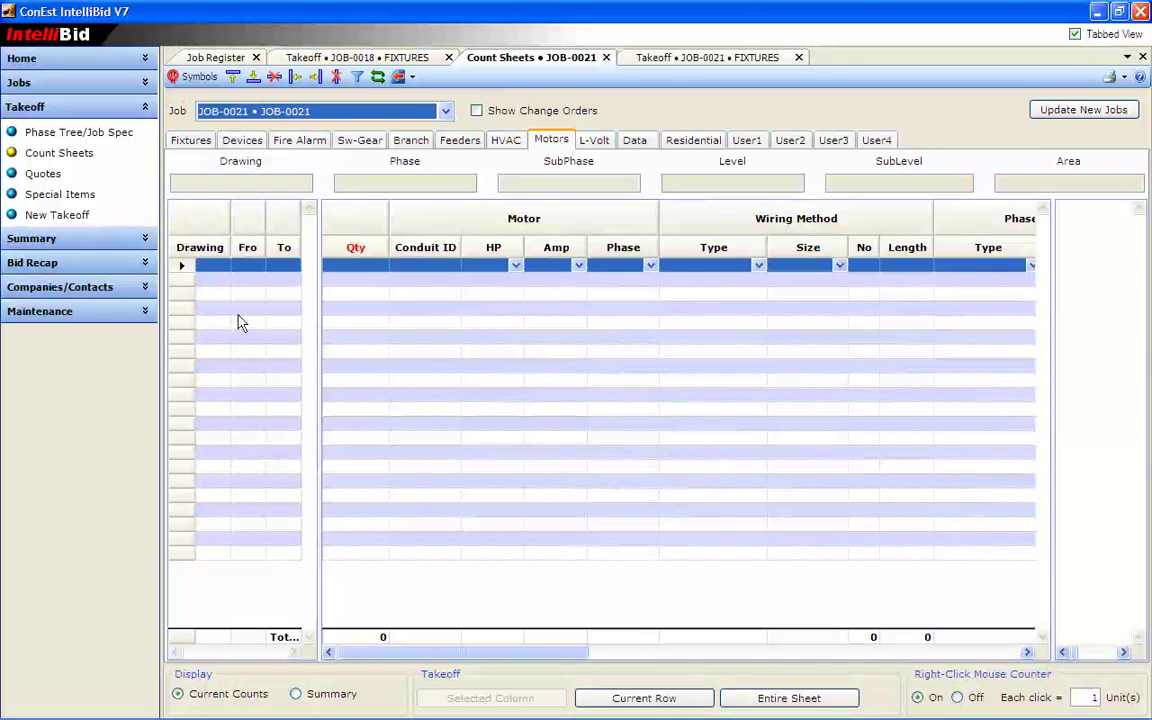
click(190, 140)
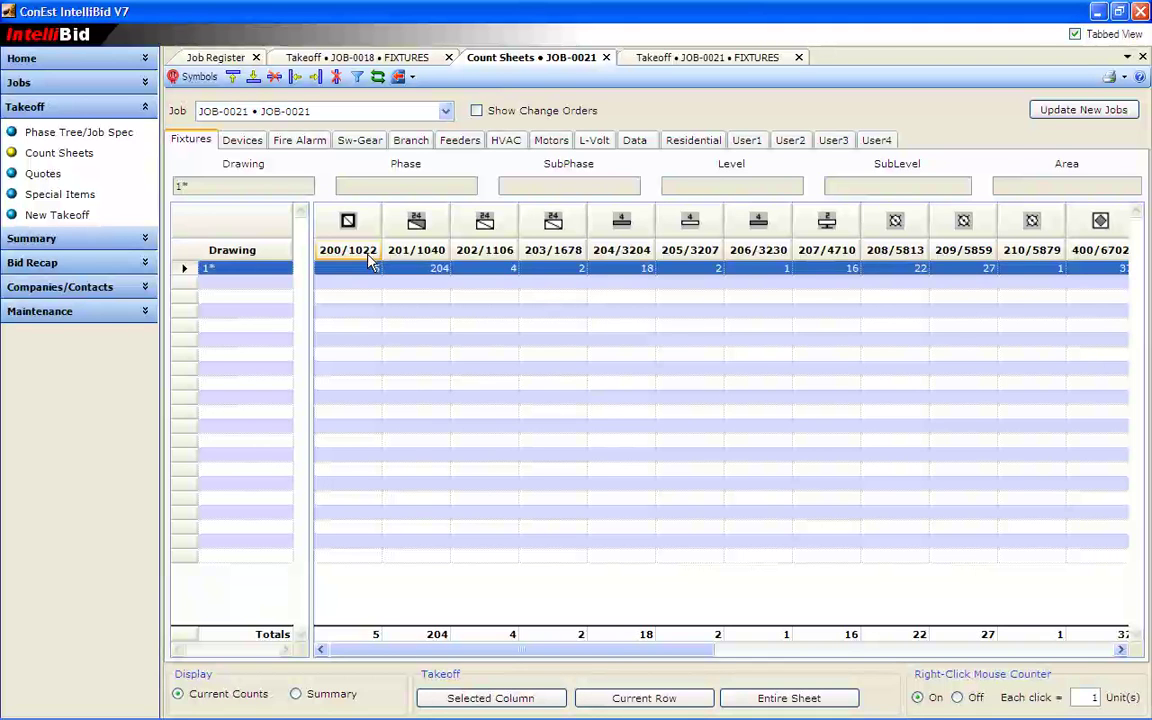
Step: Review the manufacturer, catalogue number and full notes of fixture 200/1022, closing its takeoff list without changes
double_click(347, 222)
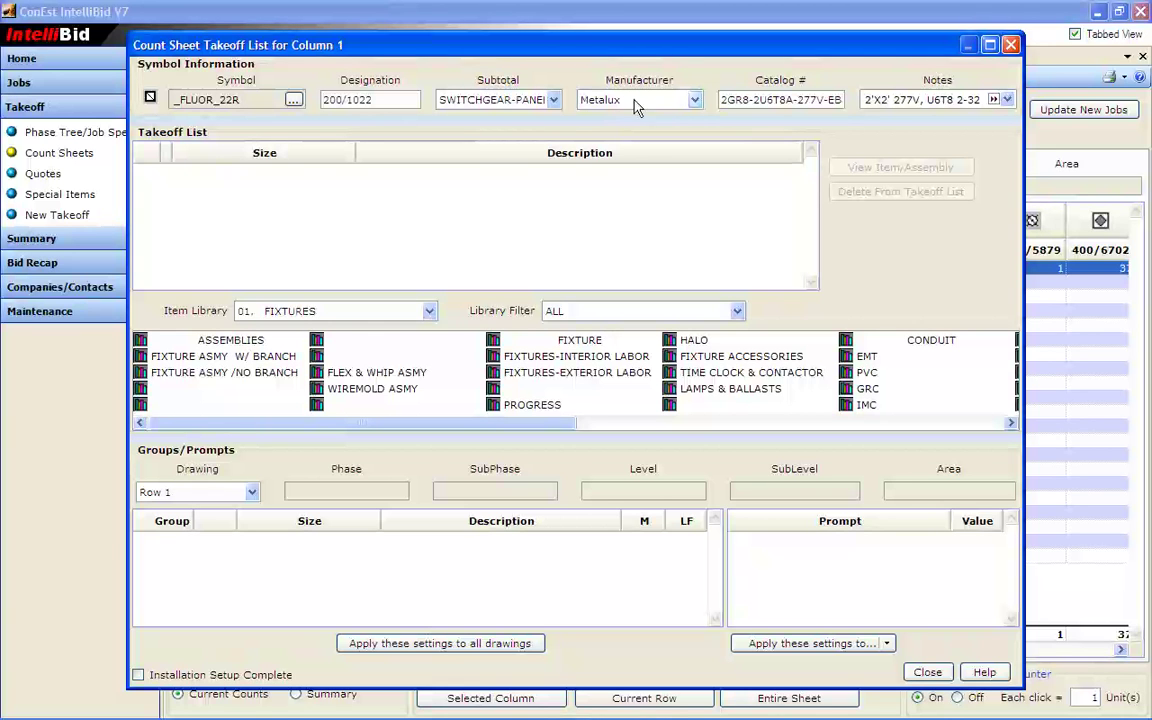
click(1007, 100)
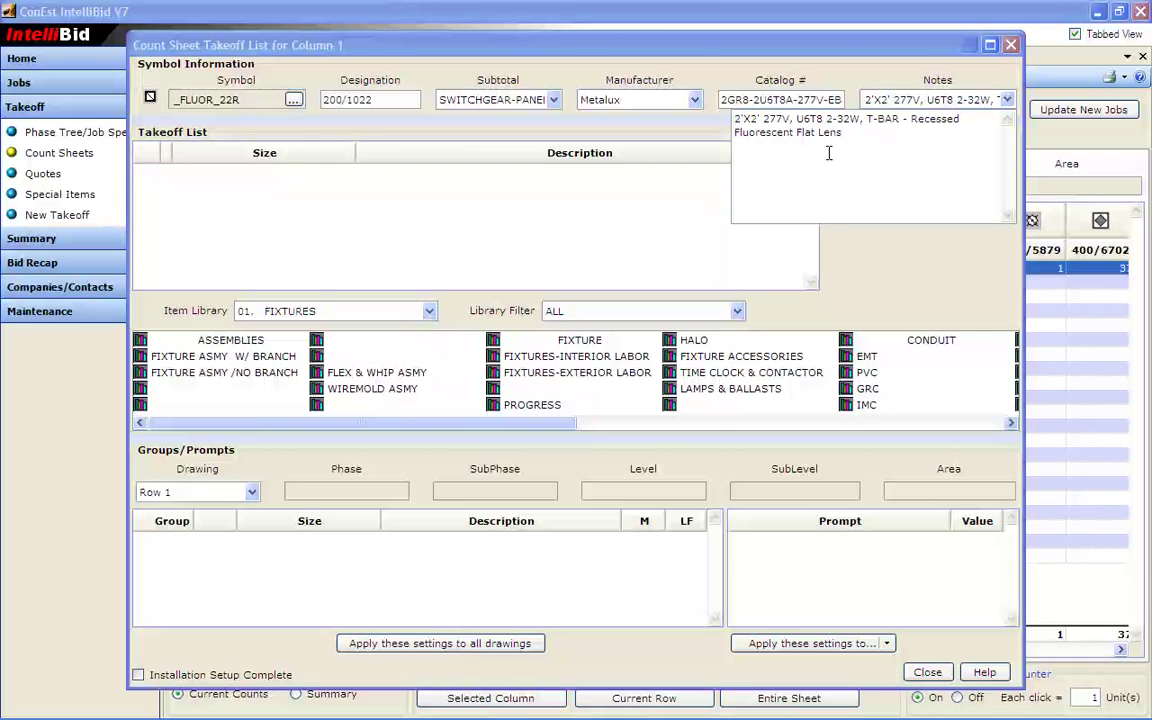
click(740, 46)
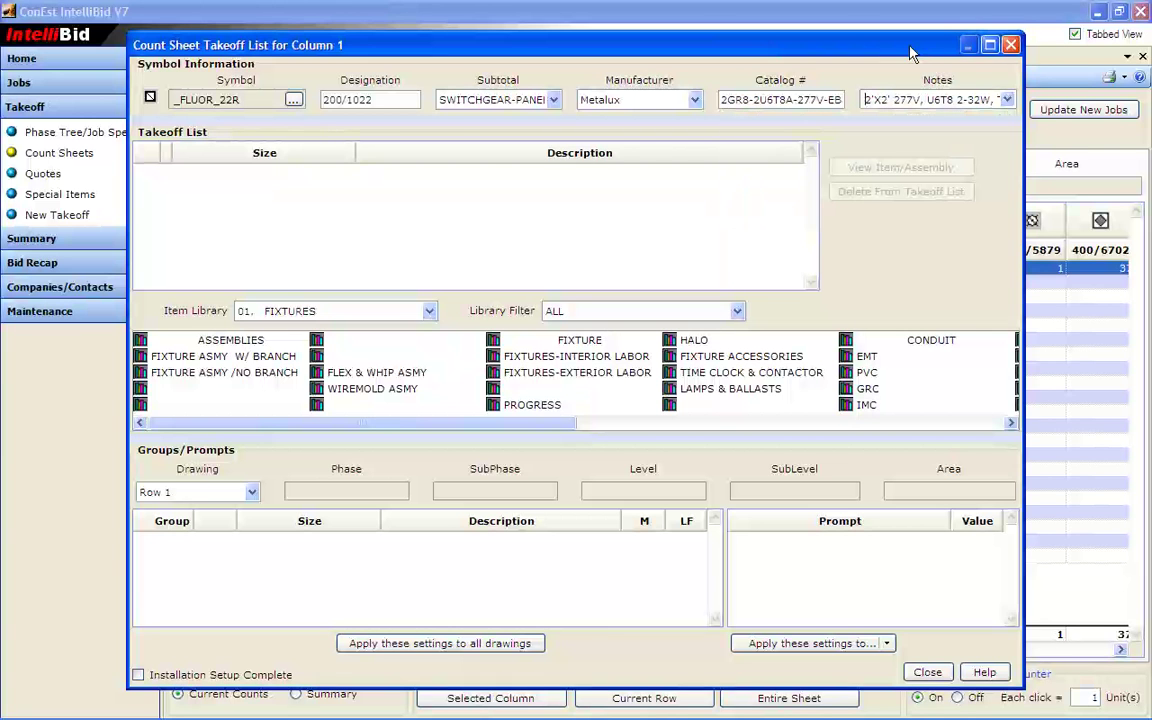
click(1011, 45)
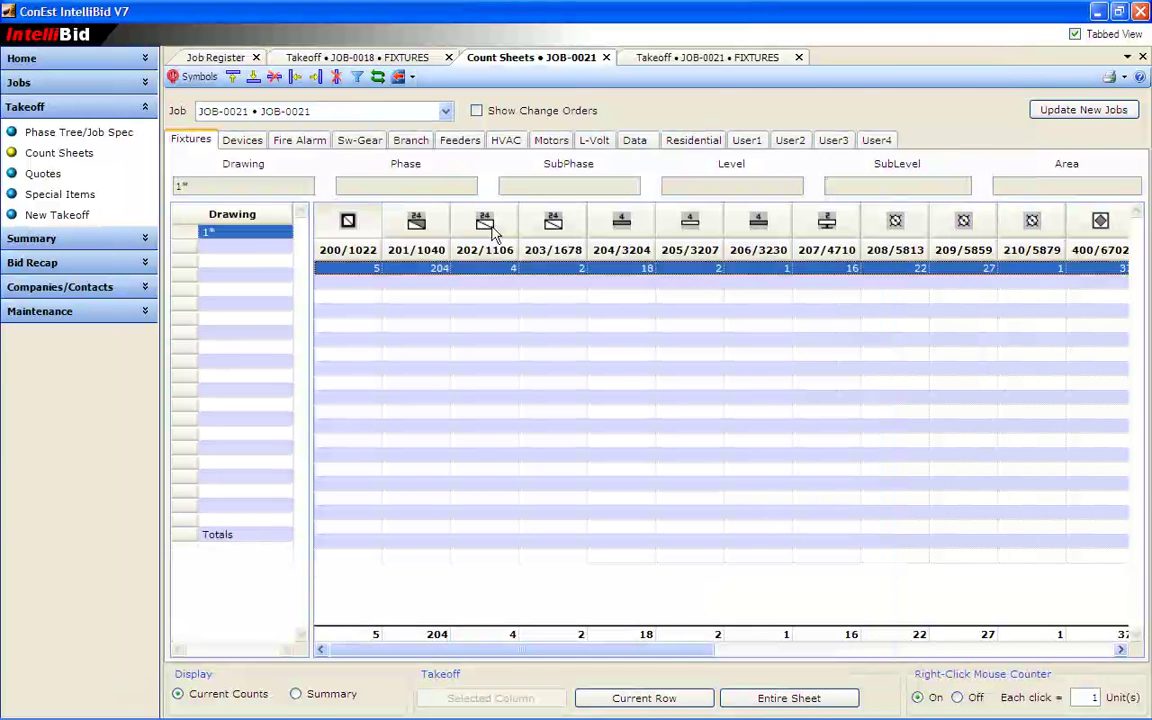
Step: Check JOB-0021's remaining fixture columns and its device and fire alarm counts
click(895, 650)
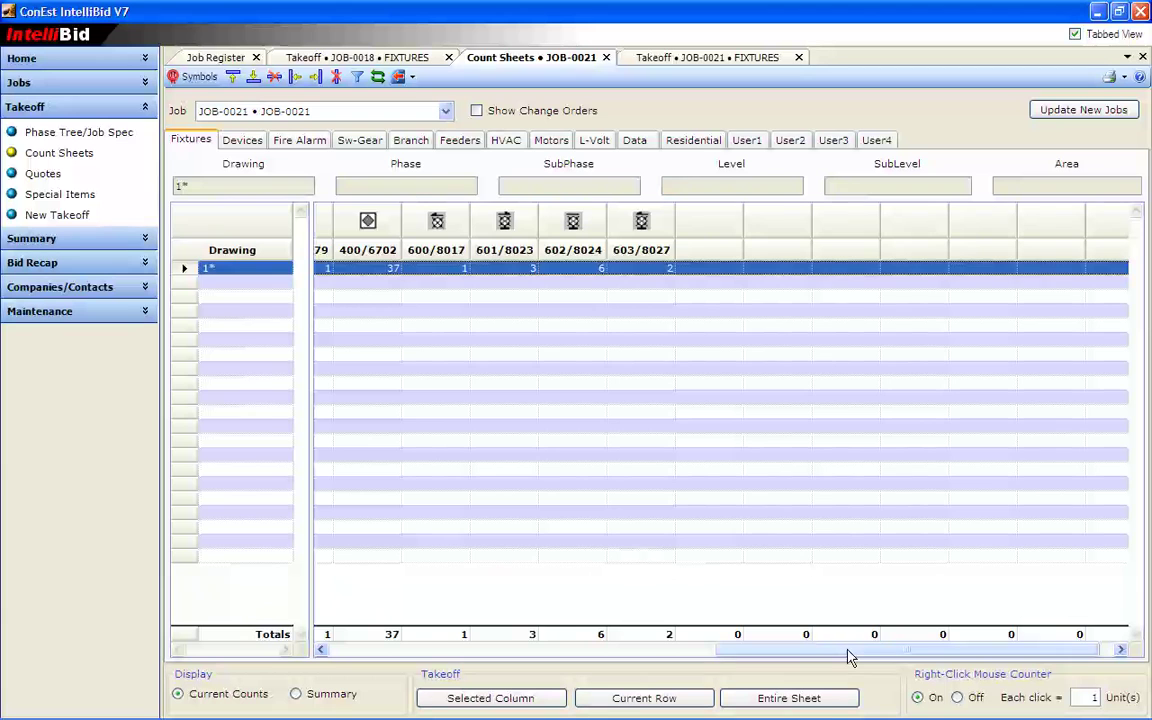
click(641, 651)
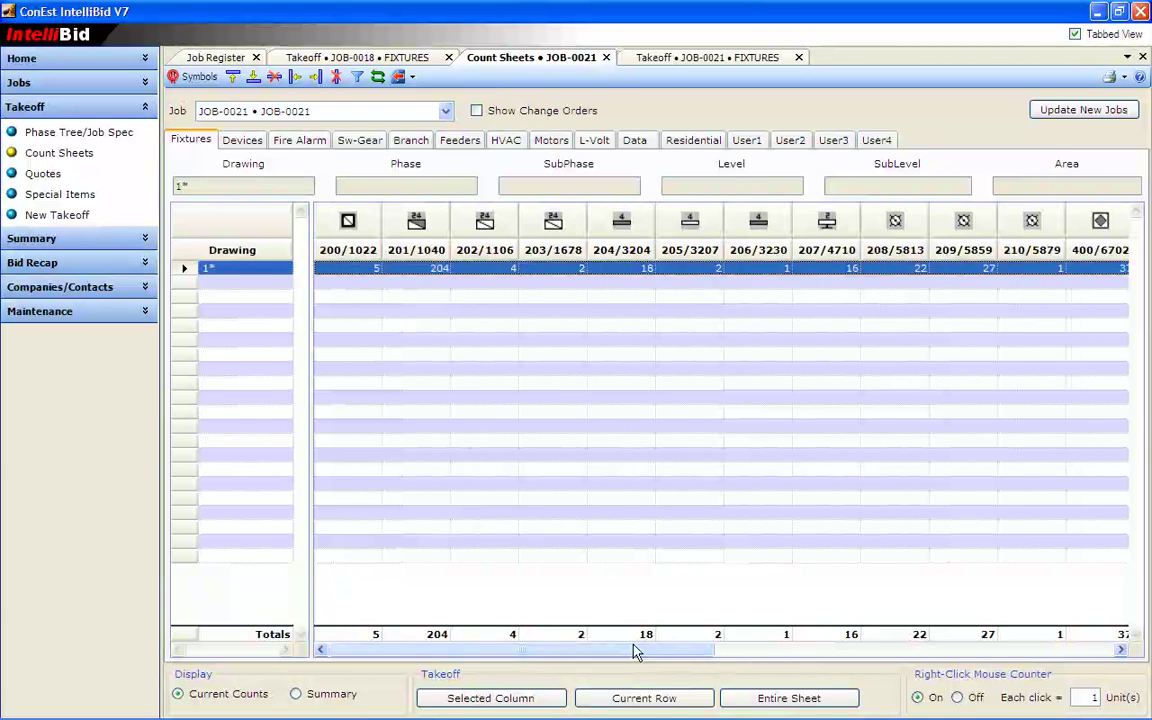
click(240, 140)
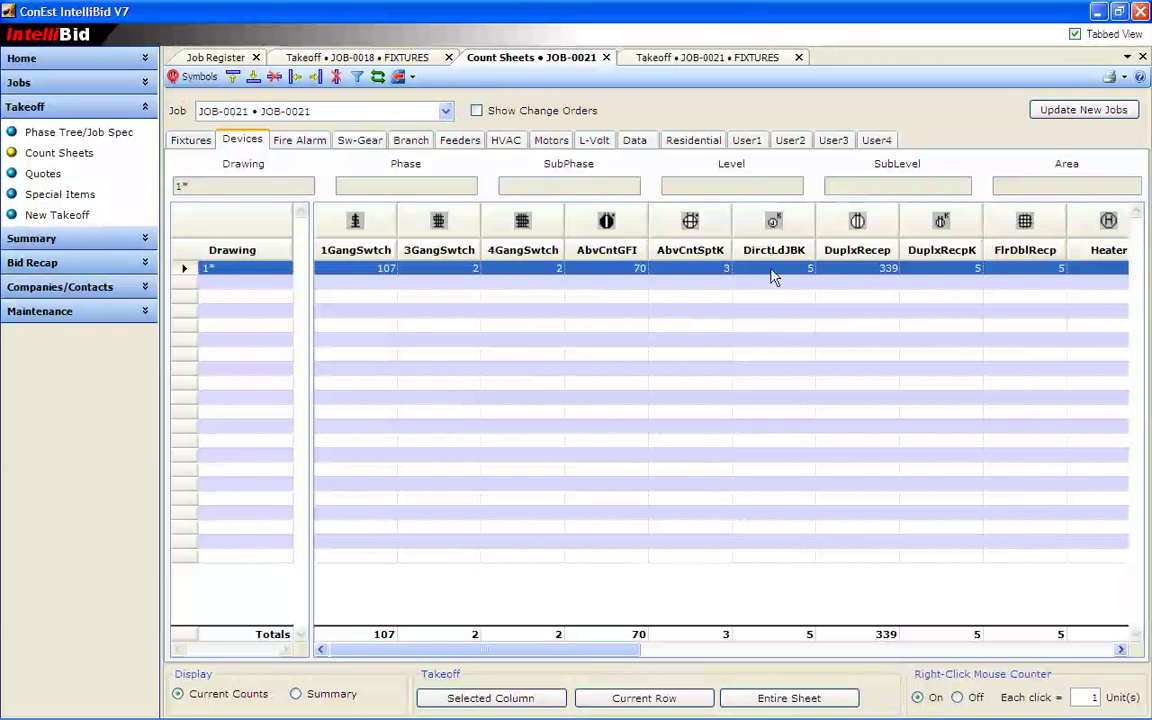
click(297, 144)
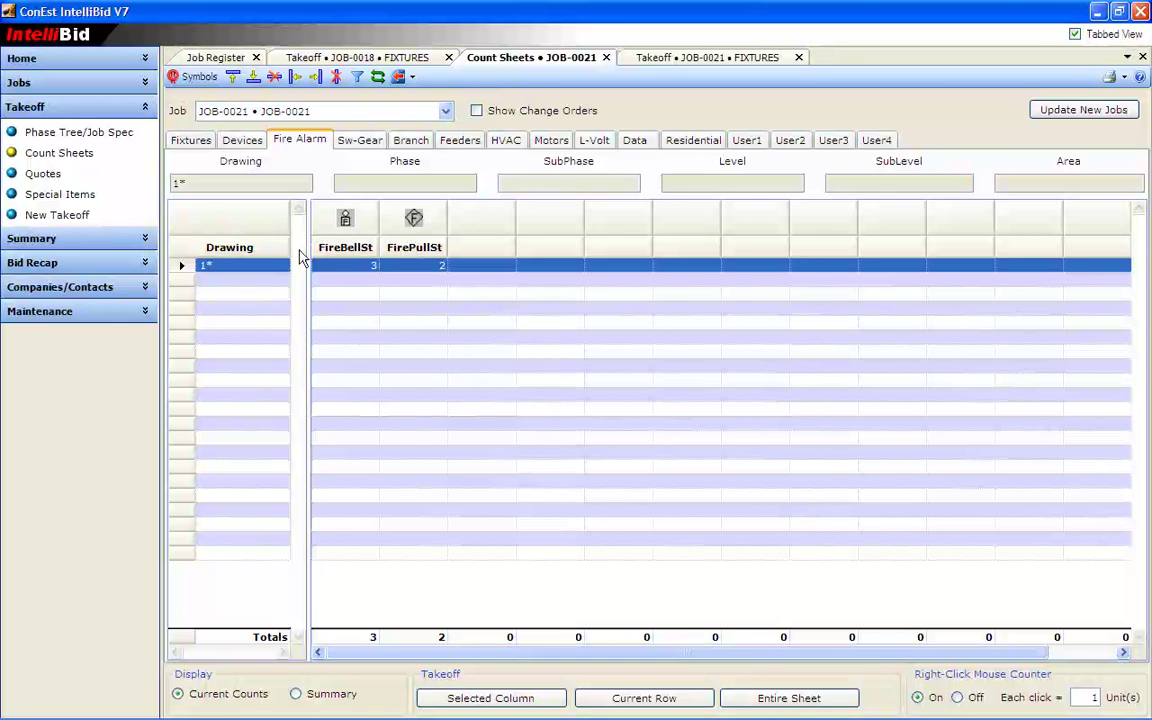
Step: Examine JOB-0021's switchgear count sheet and the circuit loads in panel R's panel schedule
click(350, 140)
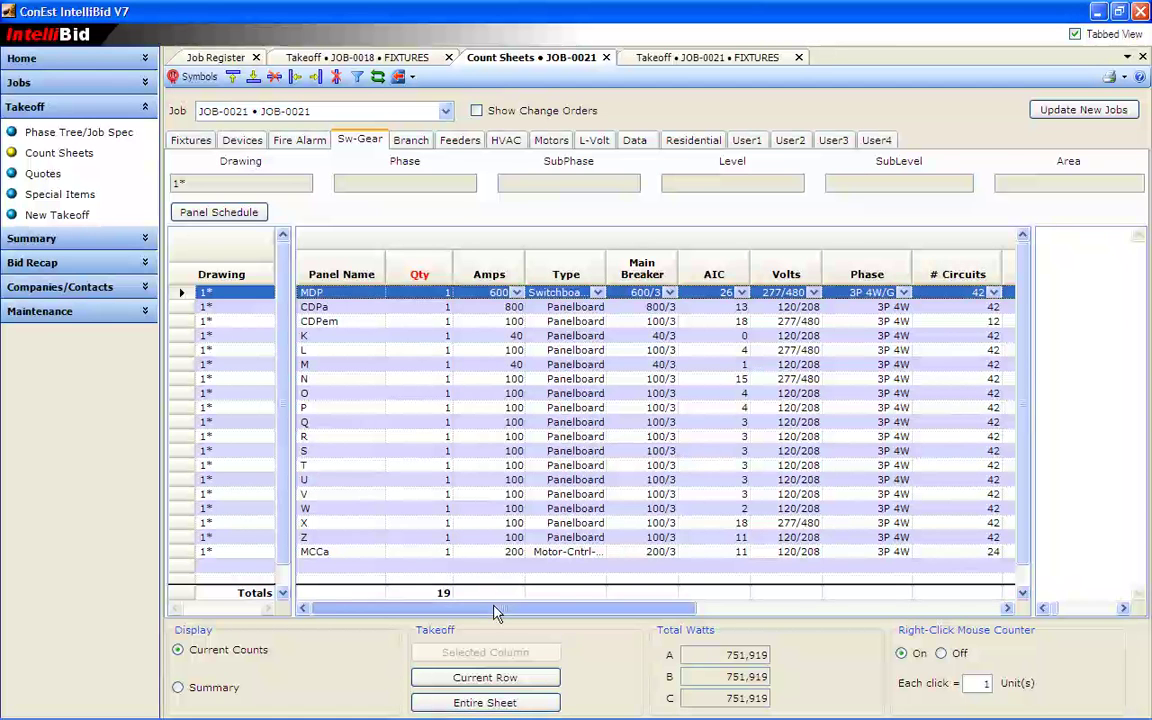
drag(495, 612, 447, 605)
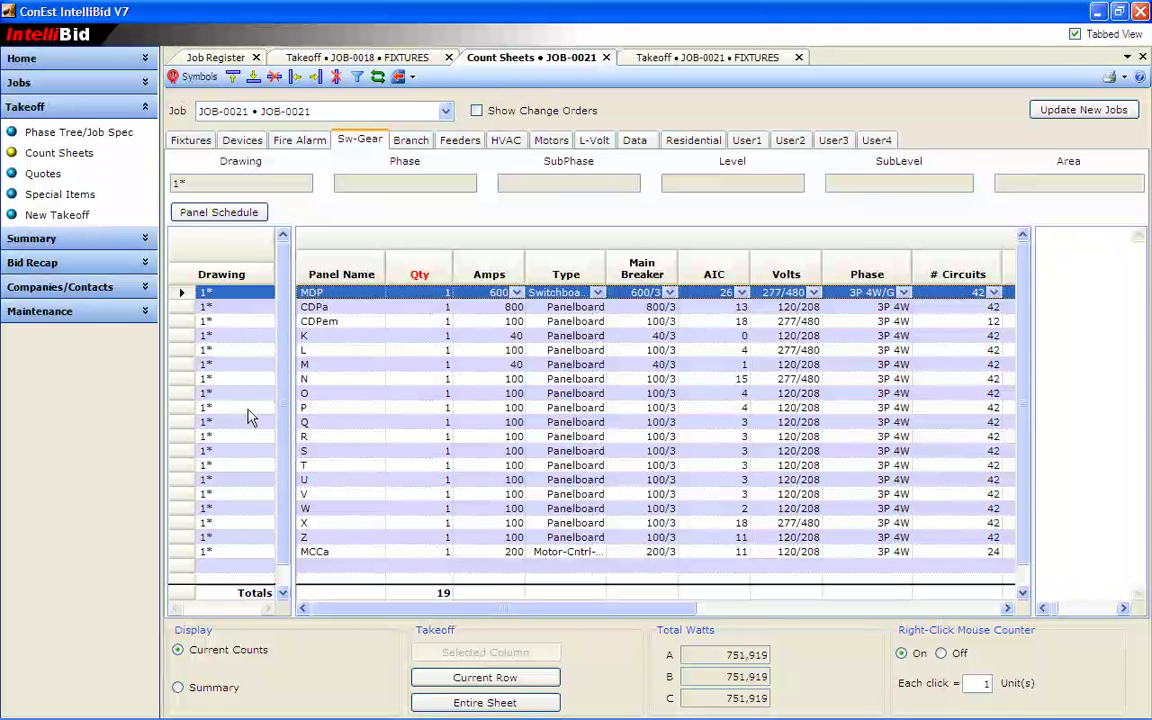
click(197, 410)
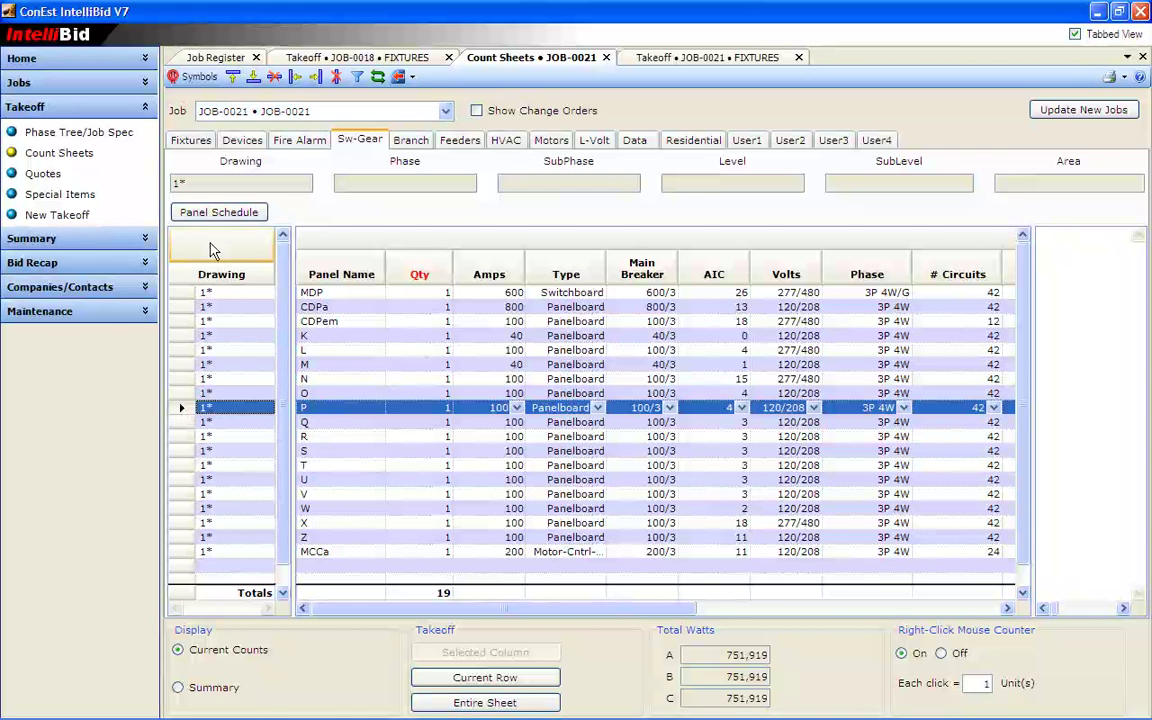
click(219, 212)
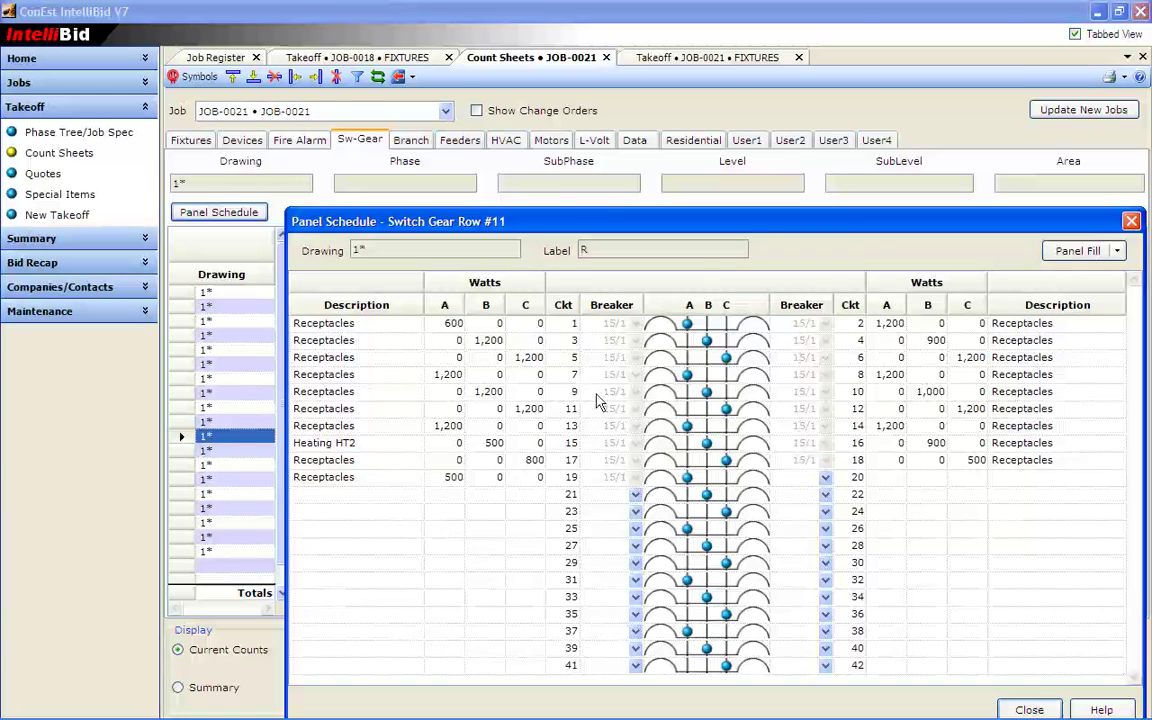
click(1131, 221)
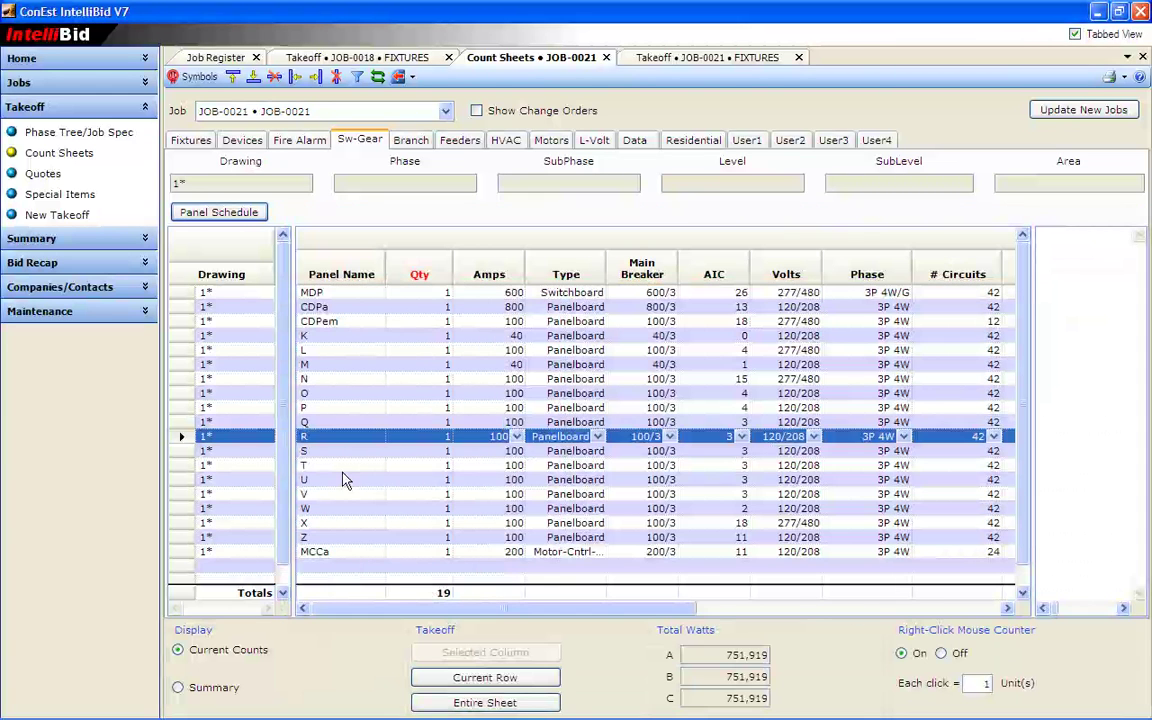
Step: Inspect panel R's branch circuits in JOB-0021, viewing the conduit and wire segments of circuits 13 and 15
click(410, 142)
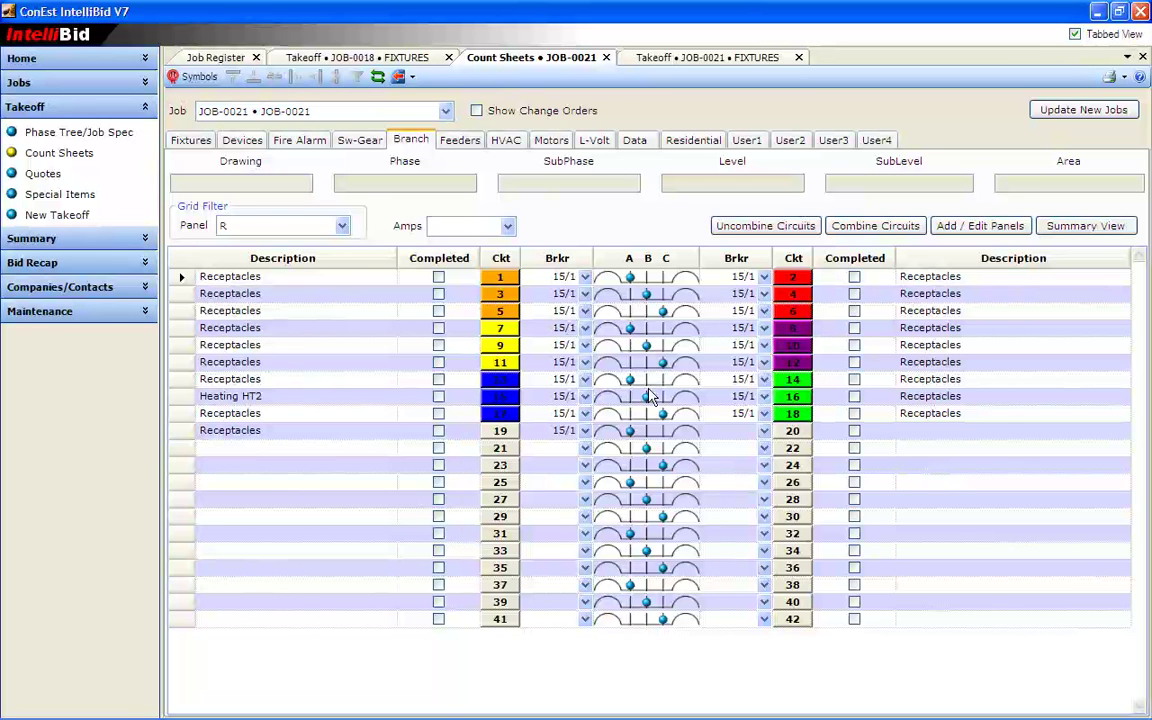
key(Down)
key(Down)
key(Down)
key(Down)
click(490, 388)
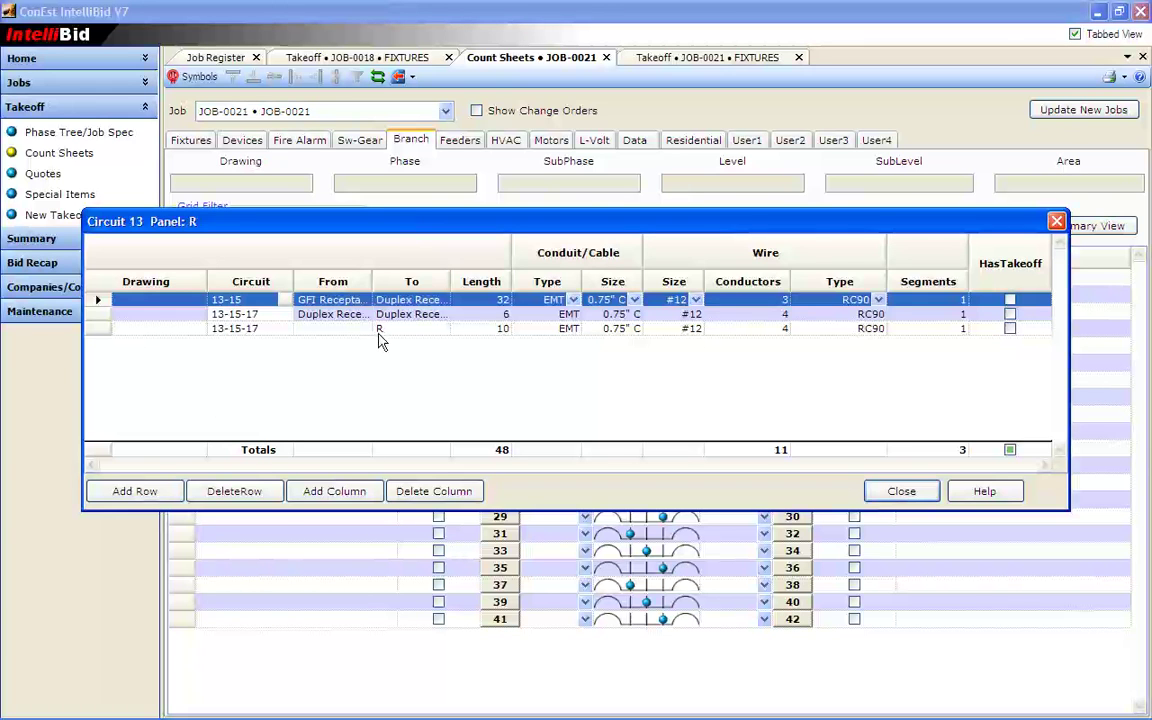
click(901, 491)
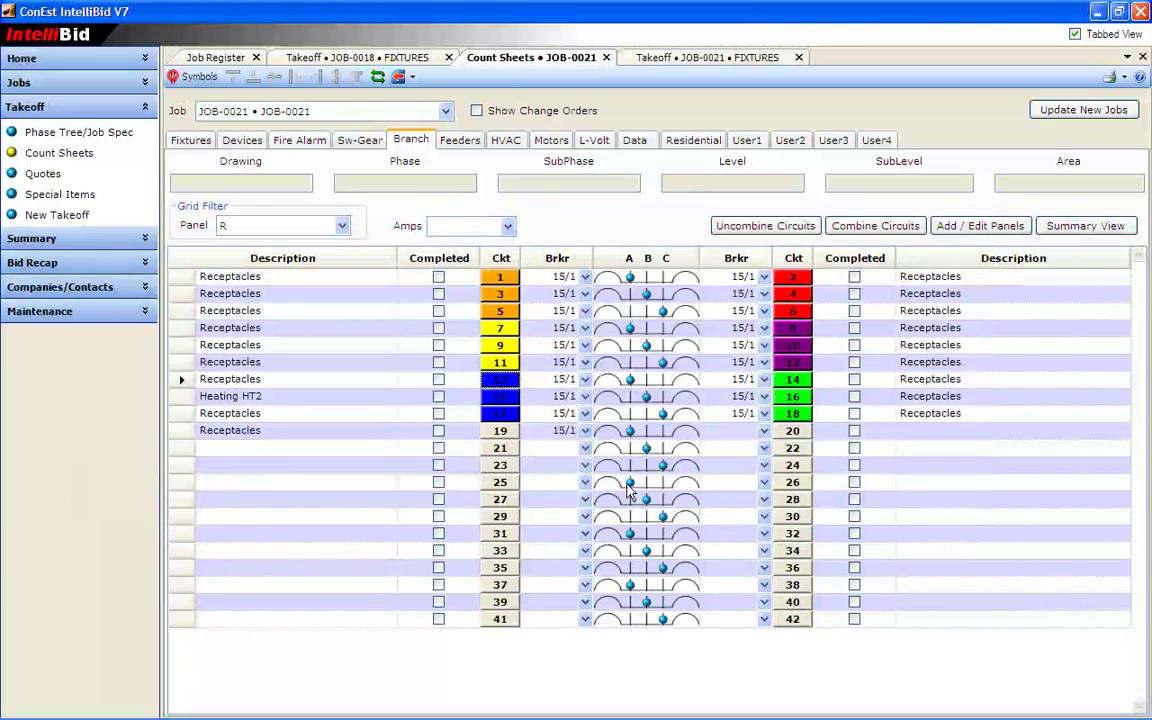
double_click(503, 400)
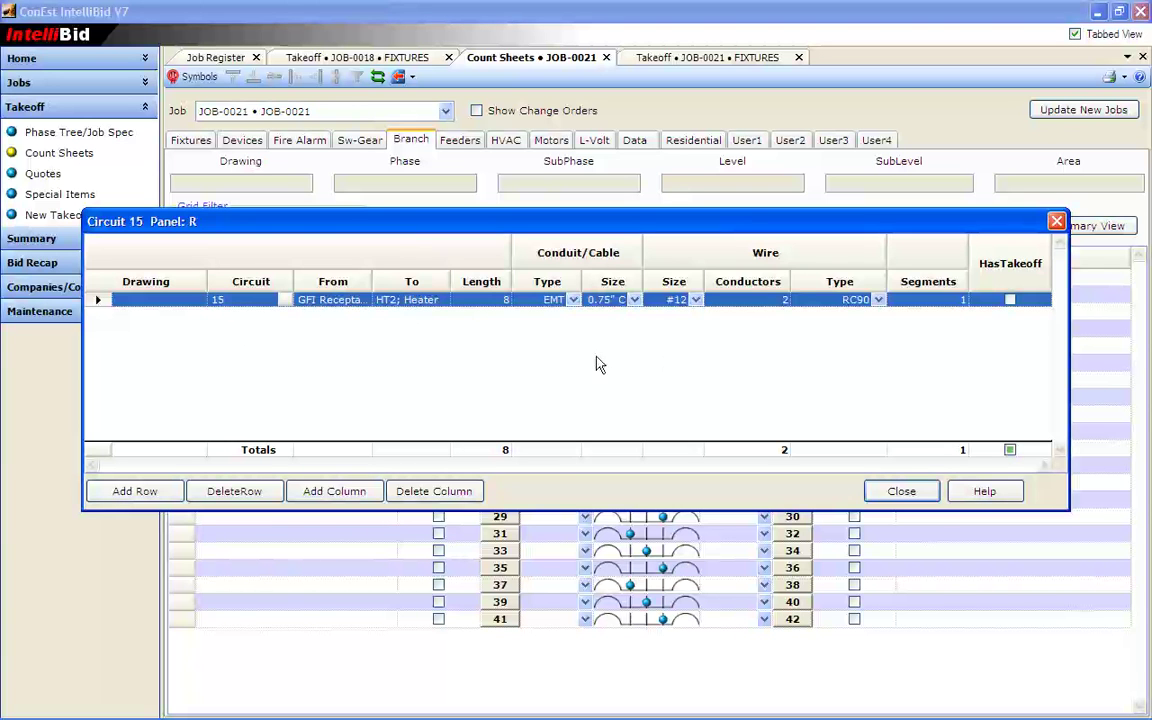
Step: Close circuit 15's details and inspect the conduit and wire segments of circuit 17 in panel R
click(916, 493)
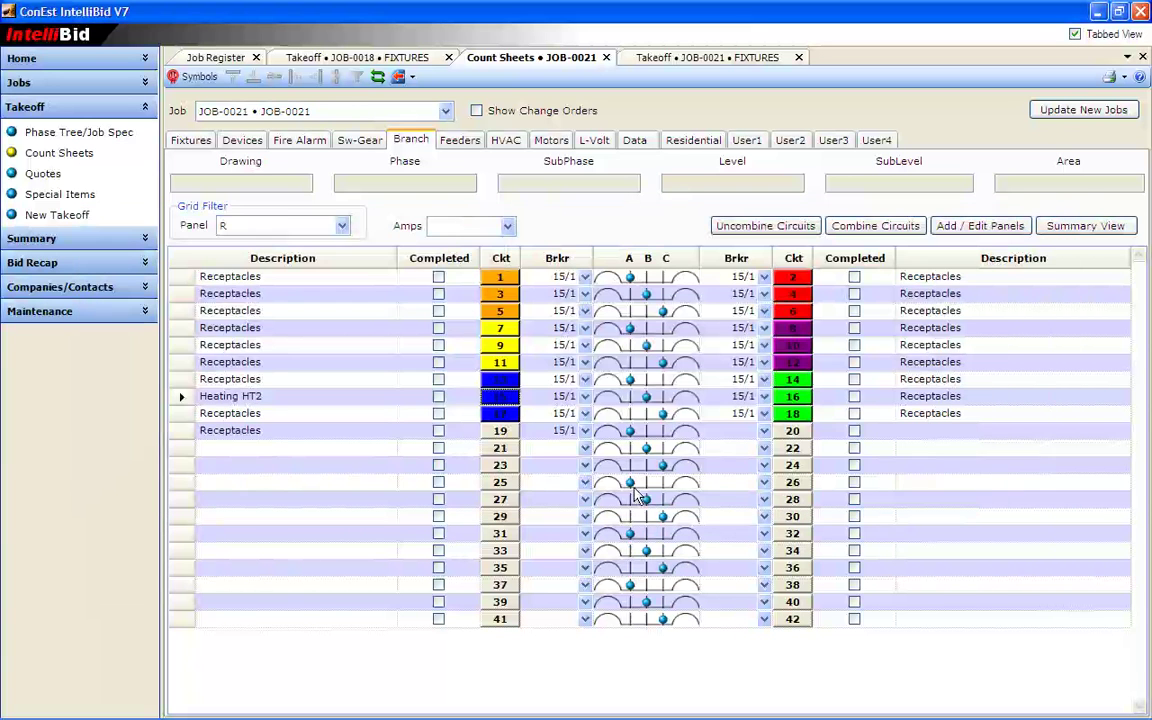
double_click(500, 413)
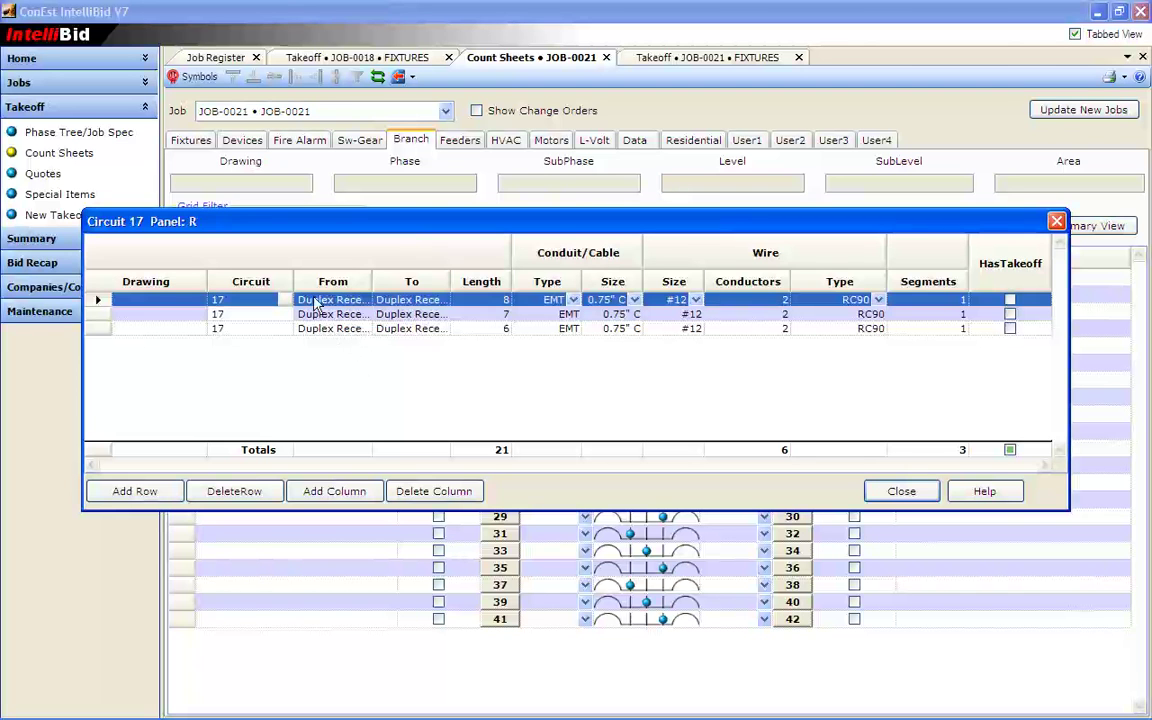
click(899, 494)
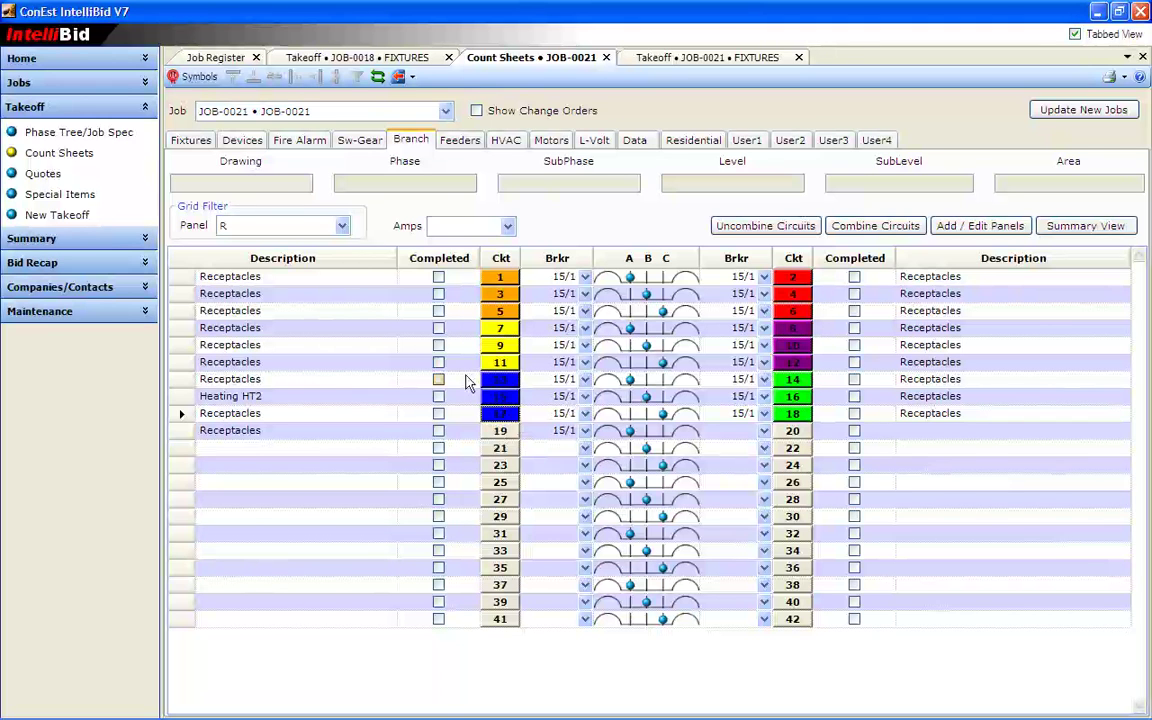
Step: Examine JOB-0021's feeder and HVAC count sheets, including their conduit and wiring columns
click(453, 145)
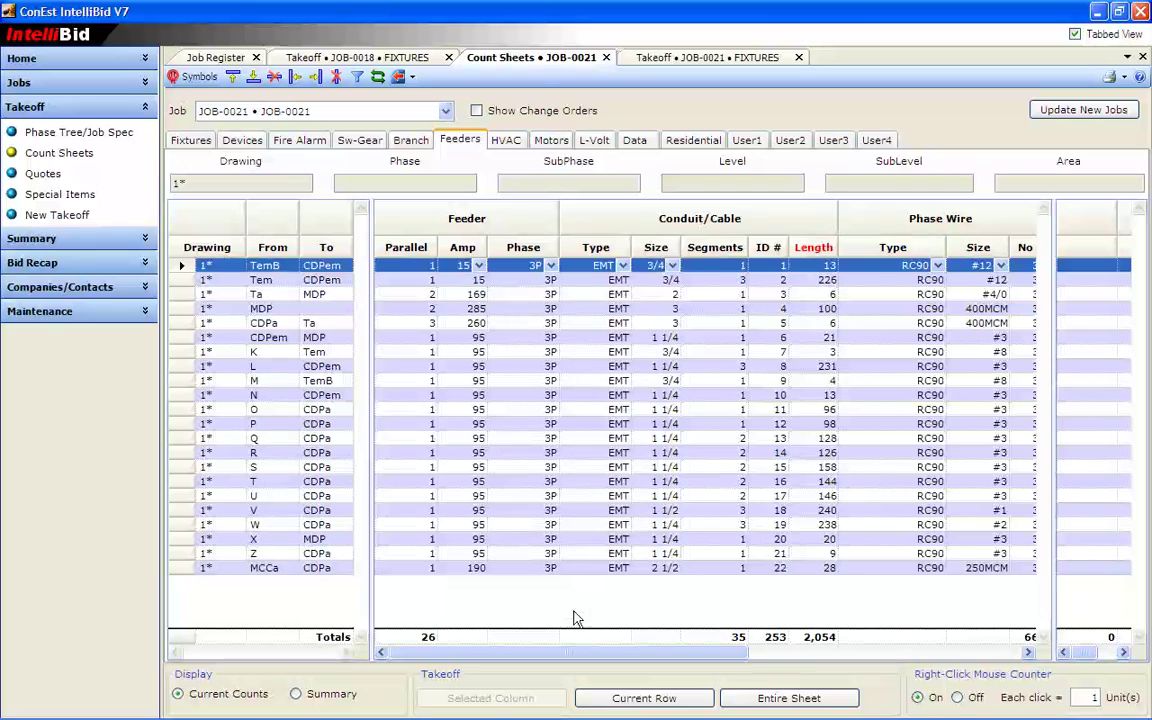
drag(597, 656, 567, 652)
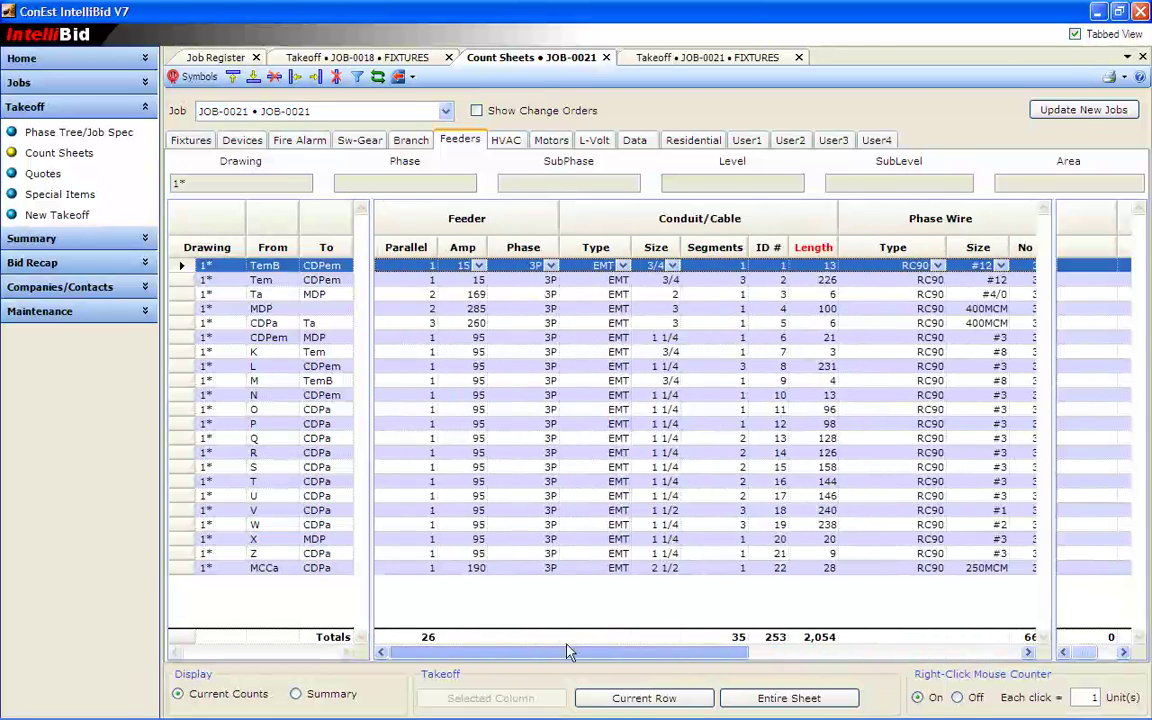
click(504, 141)
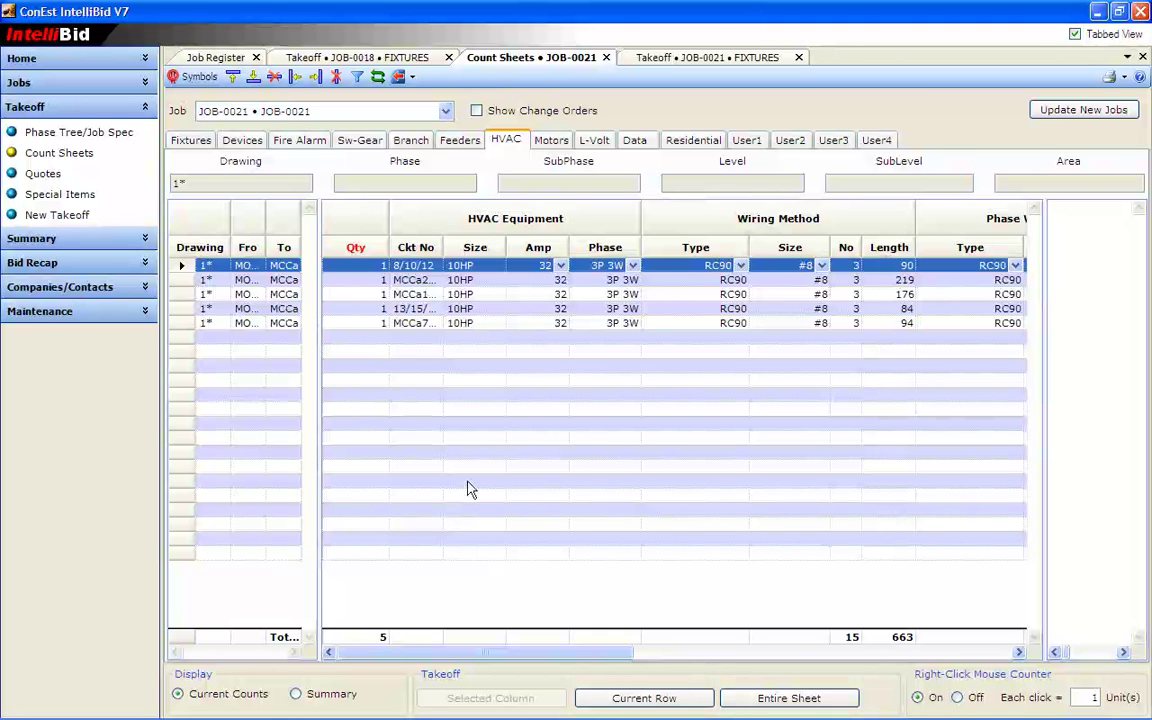
mouse_move(366, 652)
mouse_down()
mouse_move(769, 658)
mouse_move(364, 657)
mouse_up()
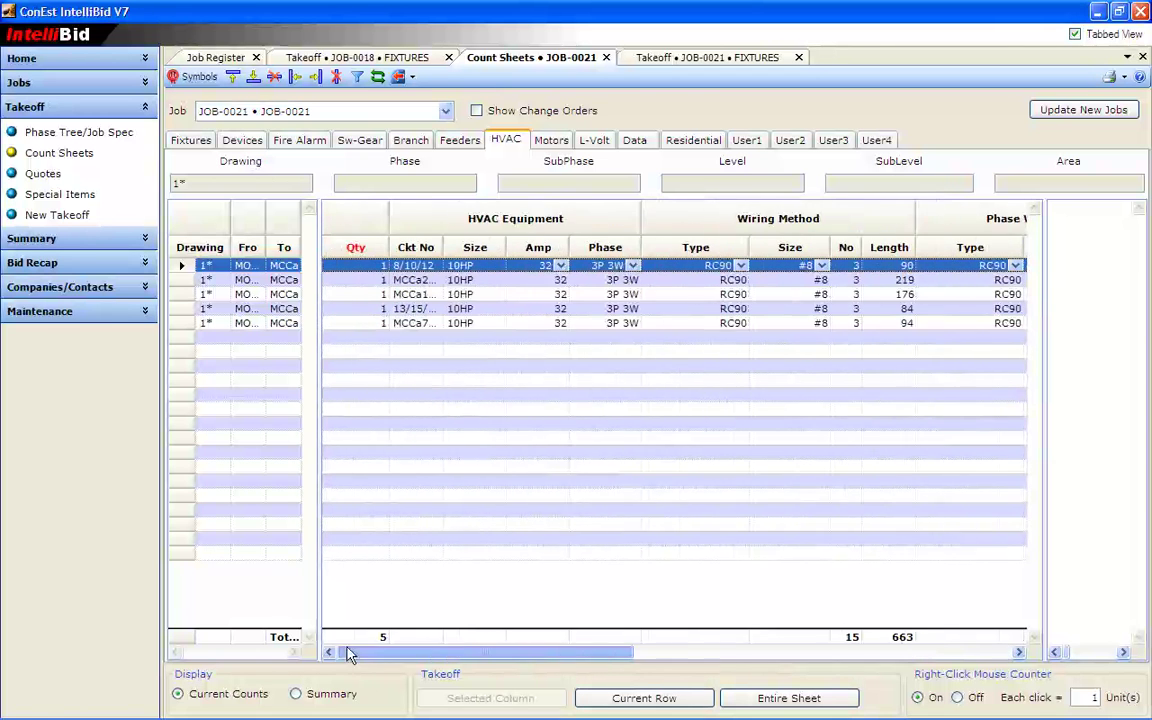
Step: Check JOB-0021's motor, low-voltage and data count sheets, ending back on the fixture counts
click(548, 141)
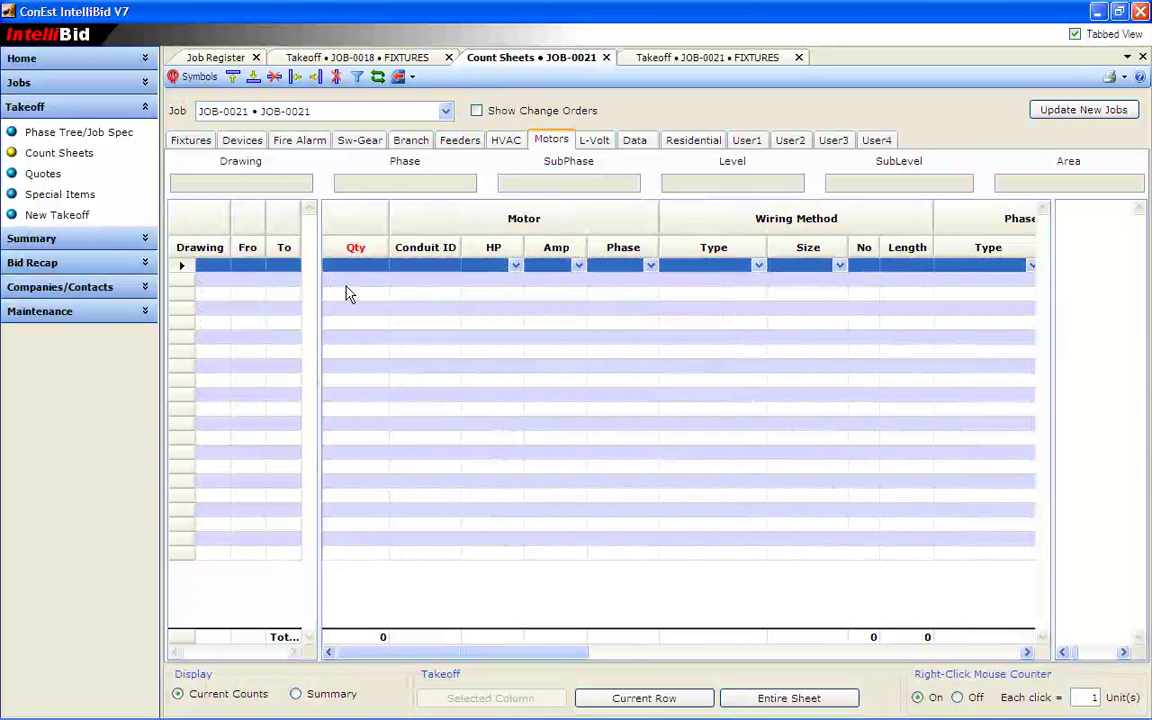
click(594, 140)
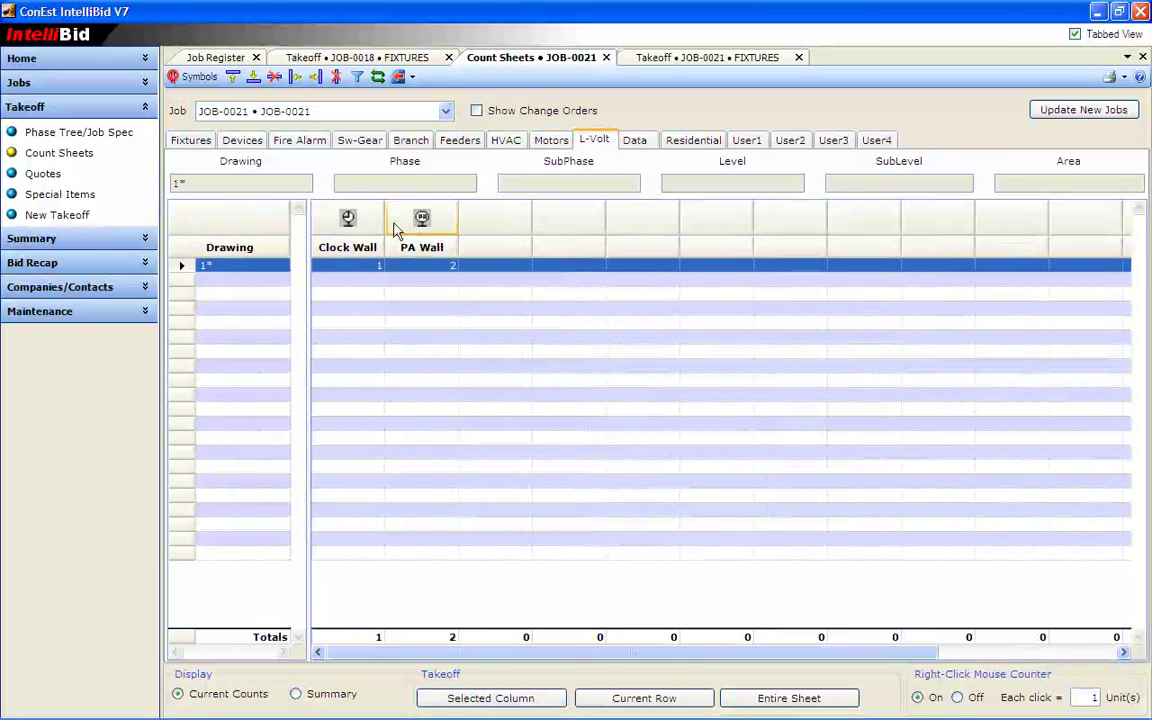
click(634, 140)
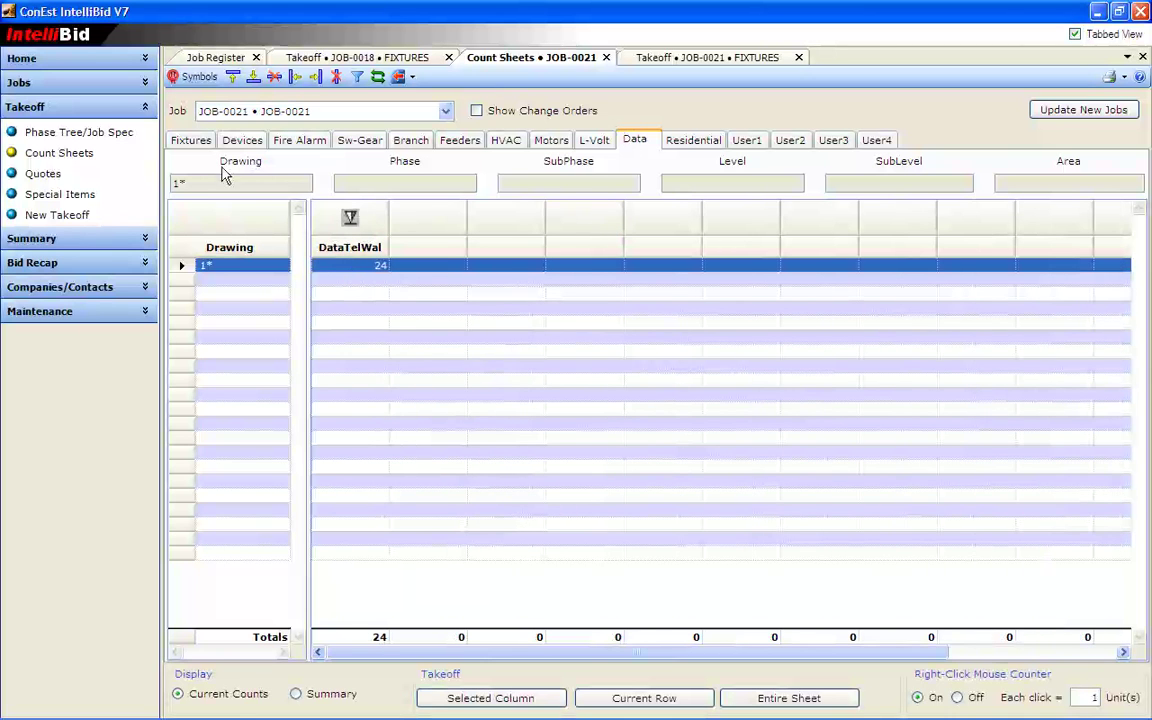
click(189, 141)
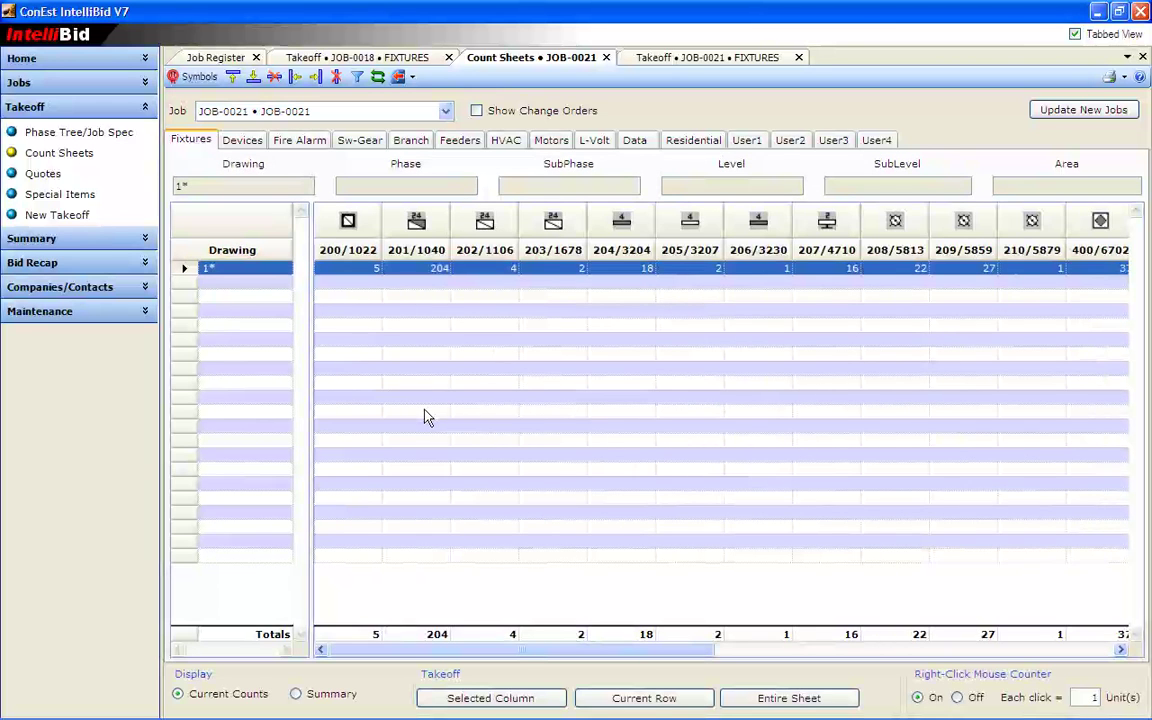